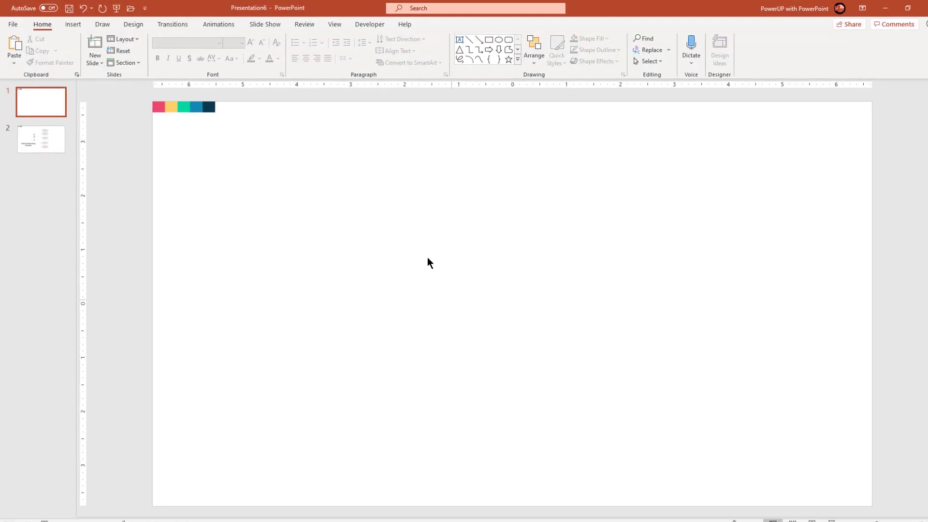
- Turn on the slide guides and drag the vertical guide to 2.00 left of centre
left_click(330, 23)
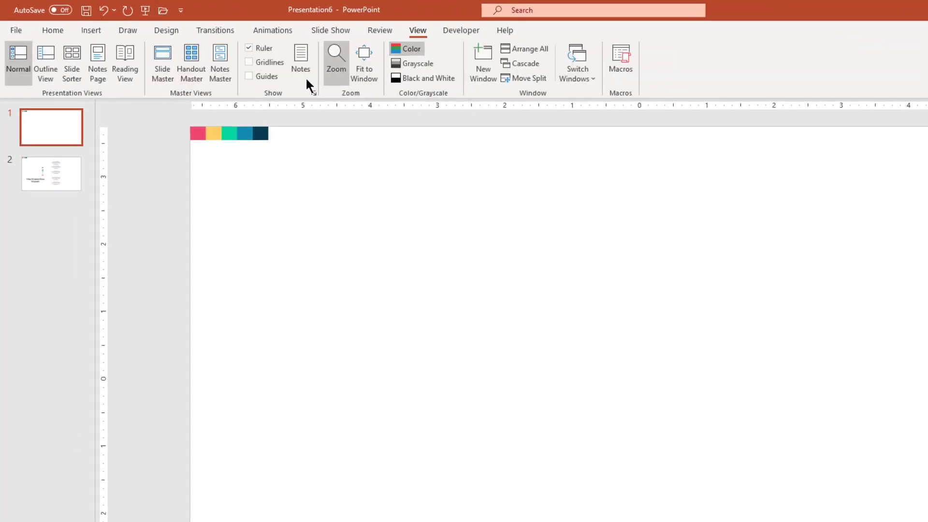
left_click(268, 77)
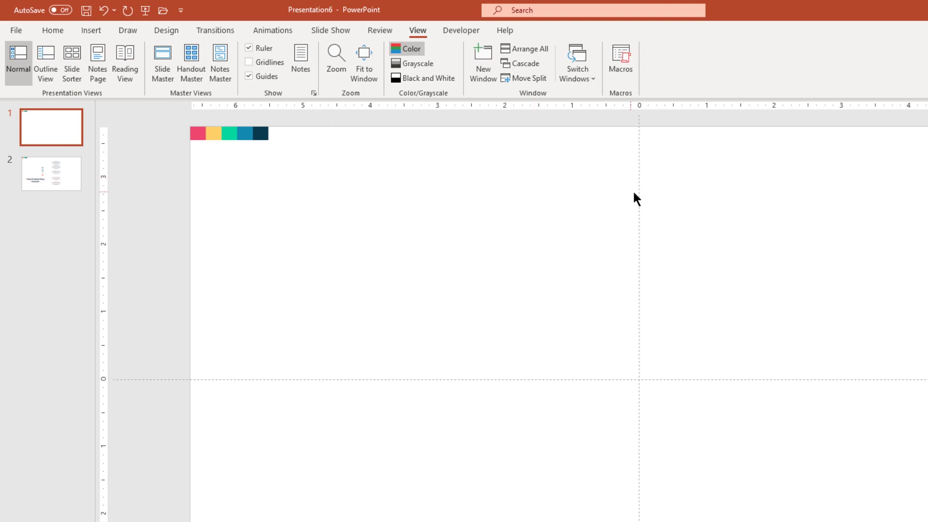
left_click_drag(639, 189, 504, 190)
- Draw a wide blue oval centred on the guides and remove its outline
left_click(100, 31)
left_click(196, 67)
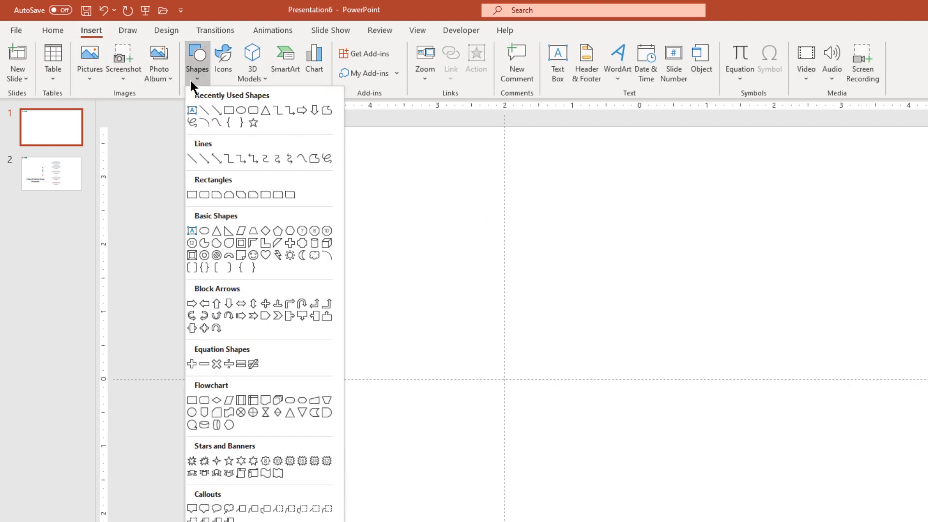
left_click(239, 111)
left_click_drag(397, 330, 590, 412)
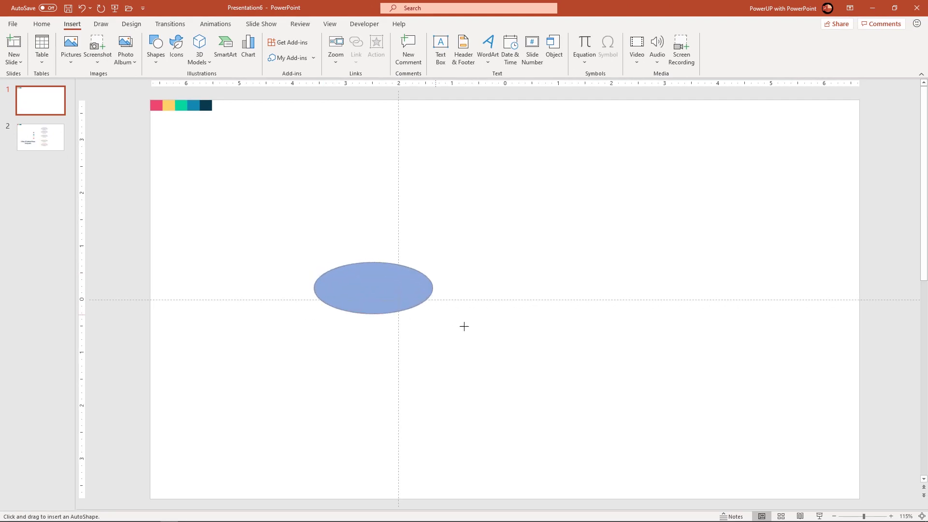
left_click_drag(466, 327, 492, 322)
left_click_drag(433, 296, 415, 304)
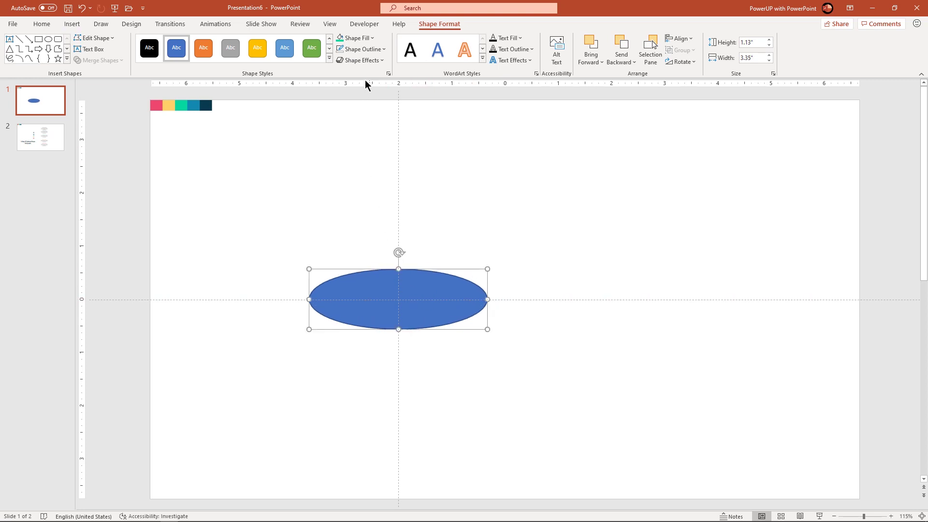
left_click(362, 48)
left_click(360, 153)
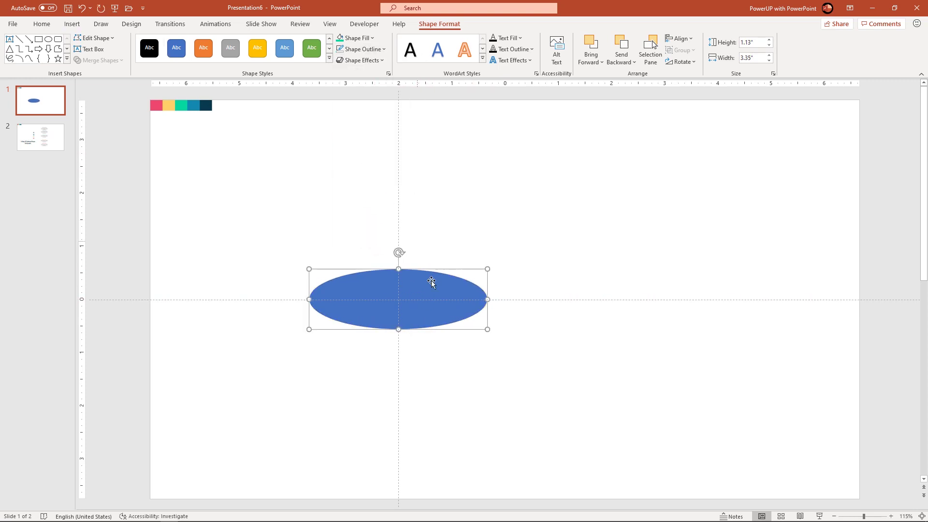
- Duplicate the oval, eyedropper the teal fill, shrink it, and centre it inside the blue one
key("ctrl+d")
left_click_drag(431, 303, 514, 222)
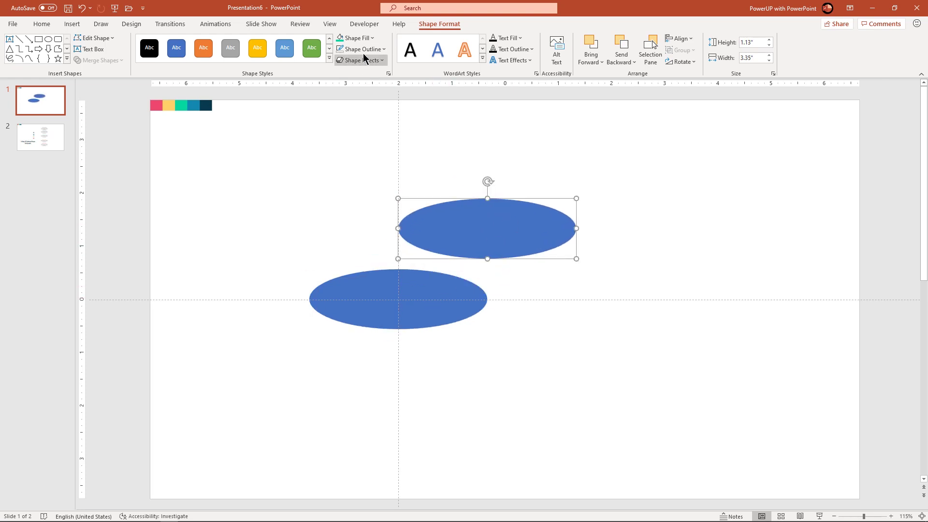
left_click(360, 38)
left_click(358, 172)
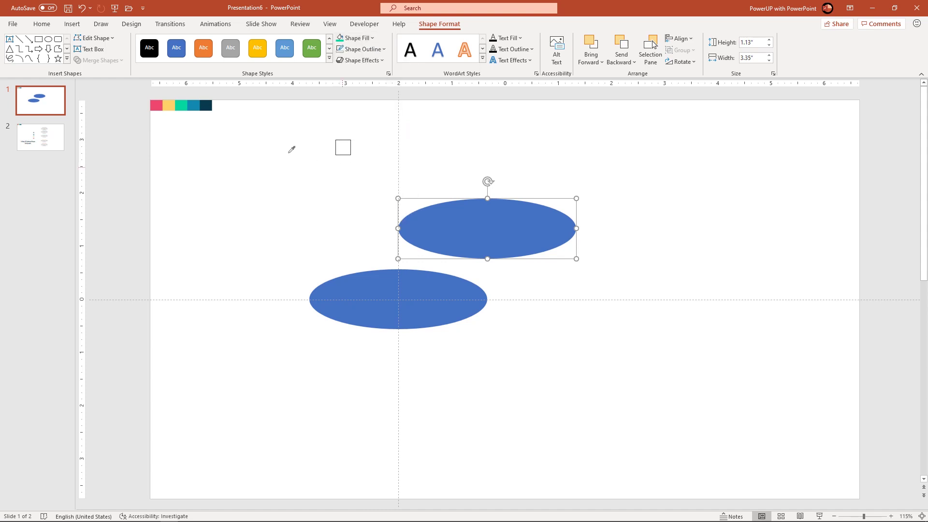
left_click(180, 105)
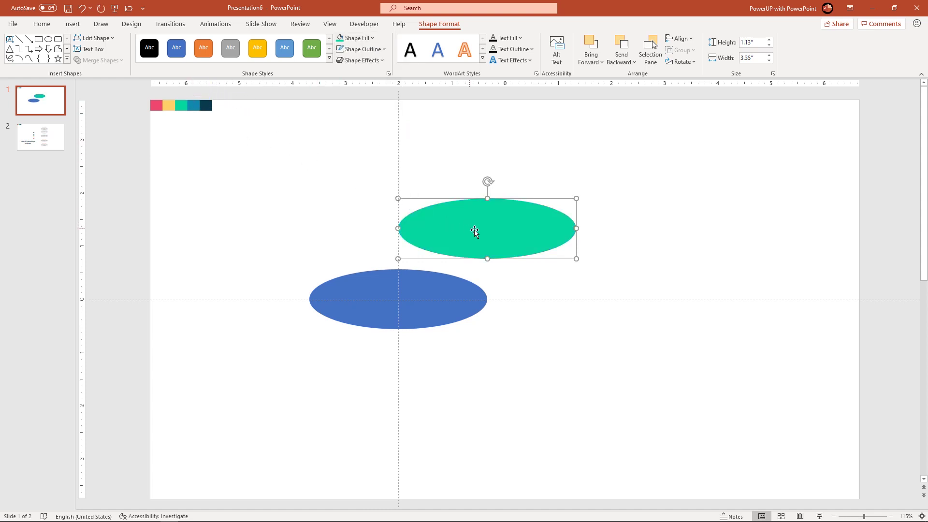
left_click_drag(574, 258, 519, 221)
left_click_drag(459, 212, 395, 297)
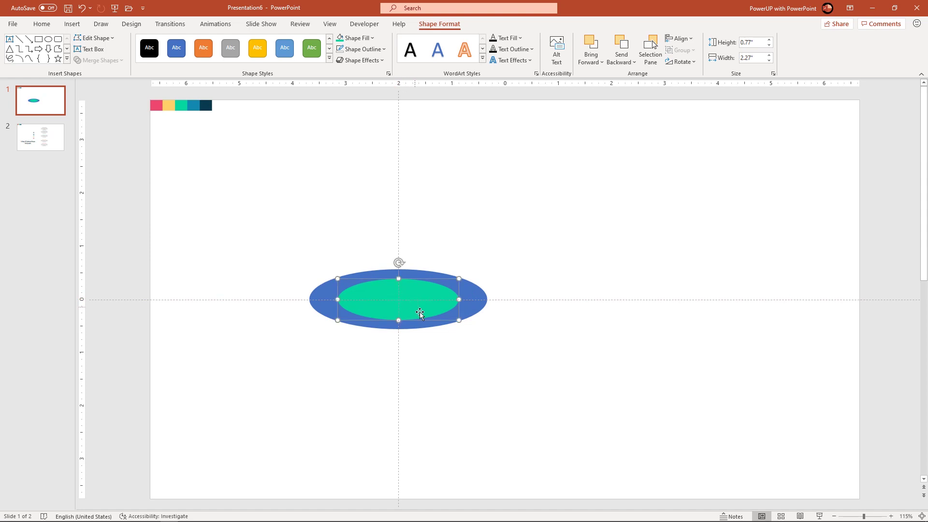
left_click(462, 363)
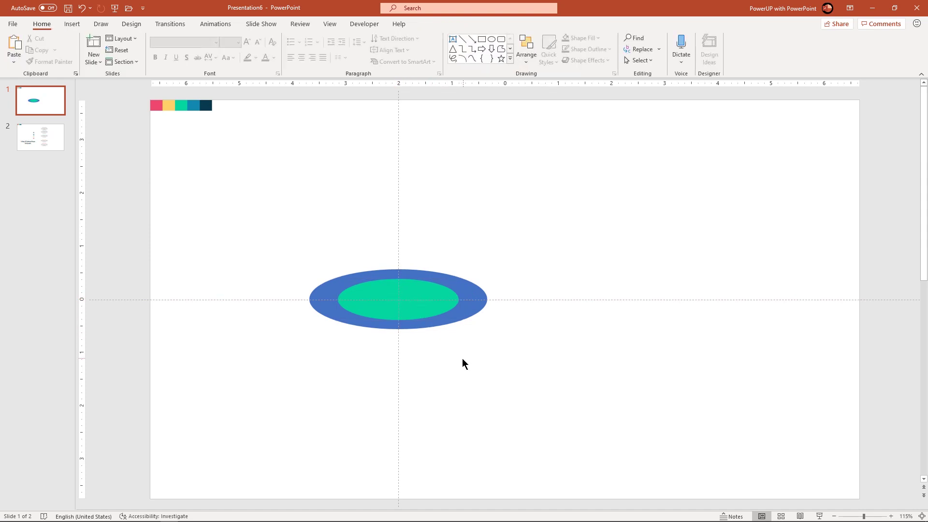
- Draw a gold, outline-free rectangle below the oval's middle, 0.56" tall
left_click(71, 24)
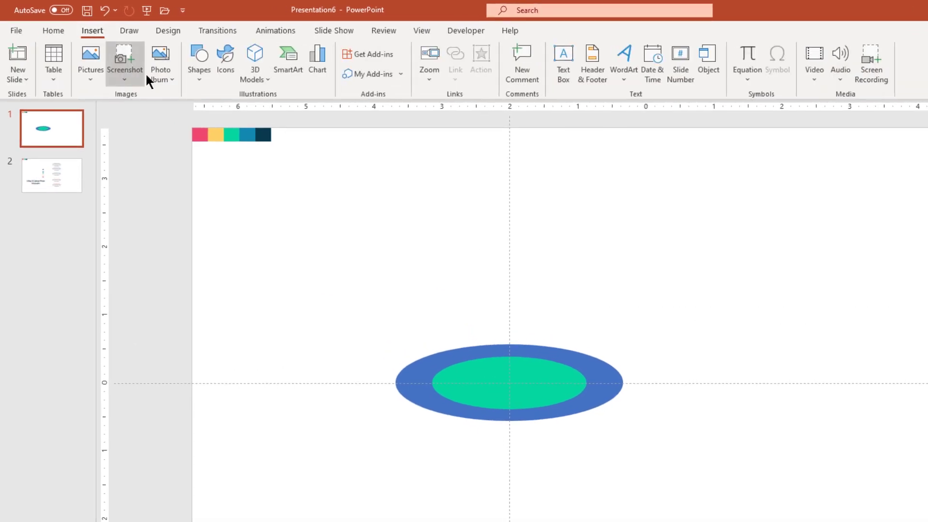
left_click(202, 81)
left_click(225, 111)
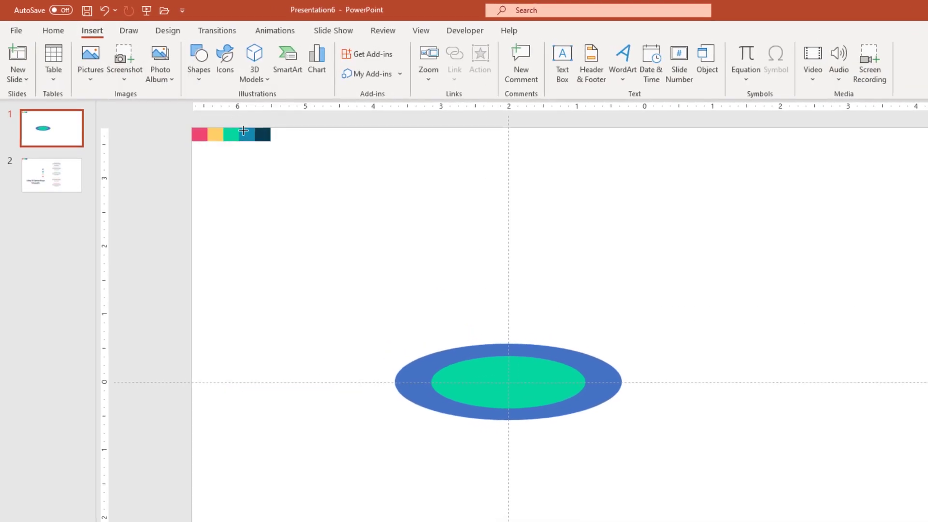
left_click_drag(309, 299, 487, 349)
left_click(365, 49)
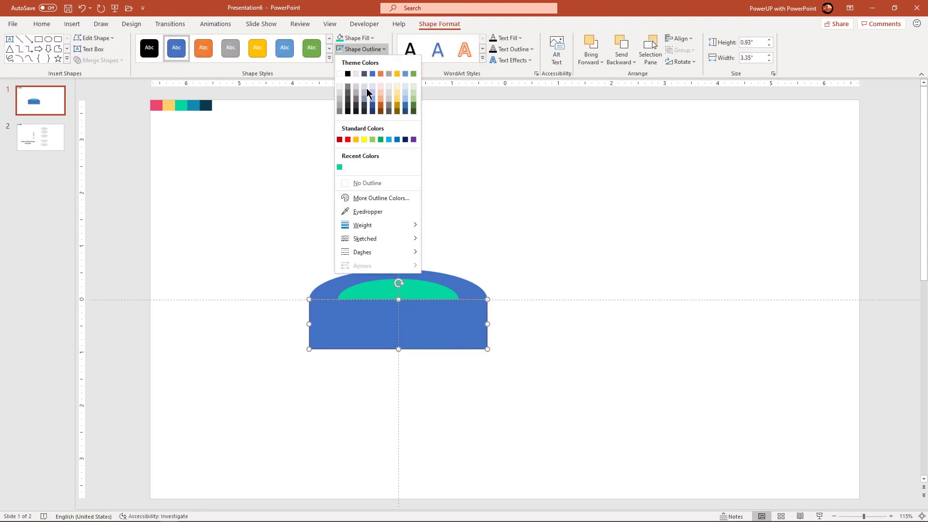
left_click(360, 181)
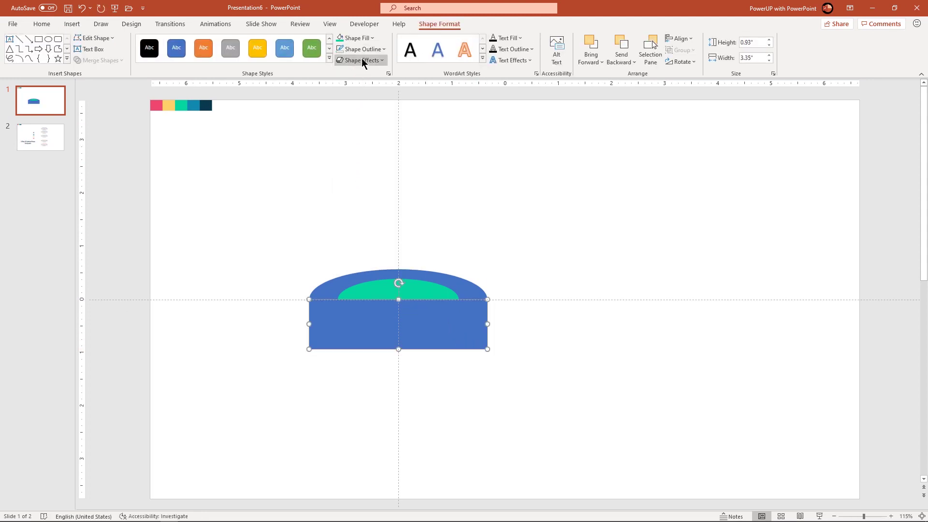
left_click(366, 39)
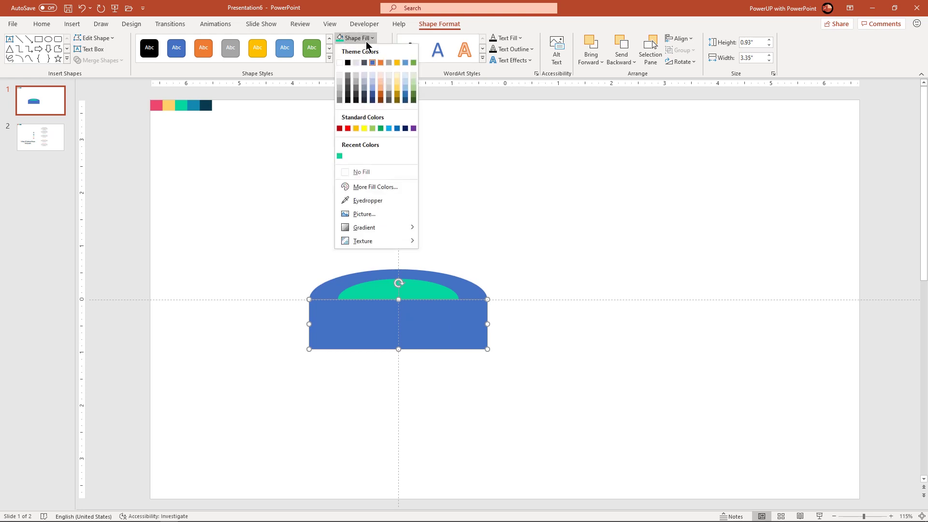
left_click(355, 128)
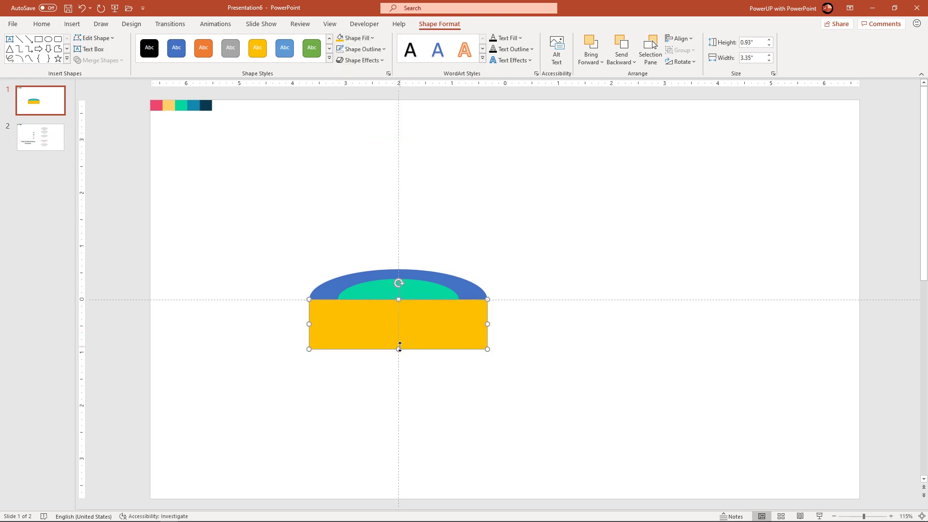
left_click_drag(399, 346, 399, 329)
- Duplicate the blue ellipse and place the copy along the gold band's bottom edge
scroll(404, 336, "up", 3)
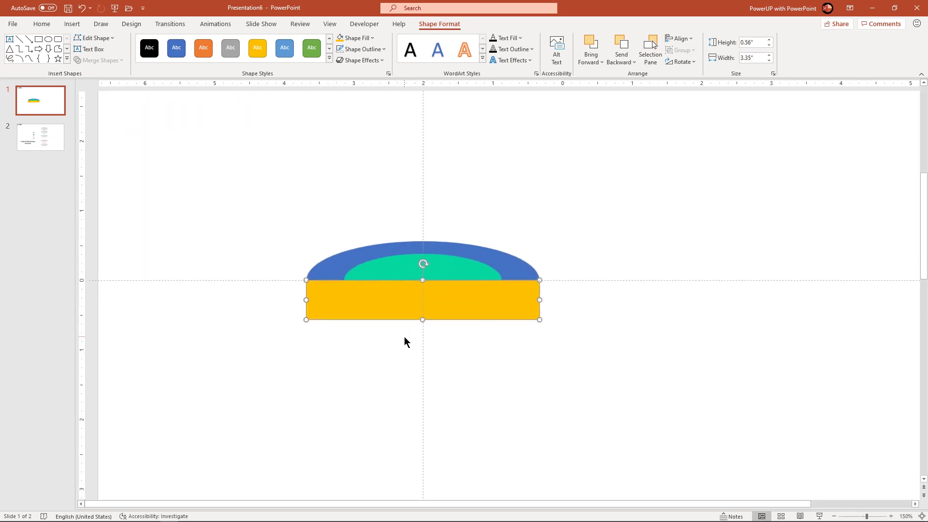
left_click(356, 259)
key("ctrl+d")
left_click_drag(364, 281, 355, 306)
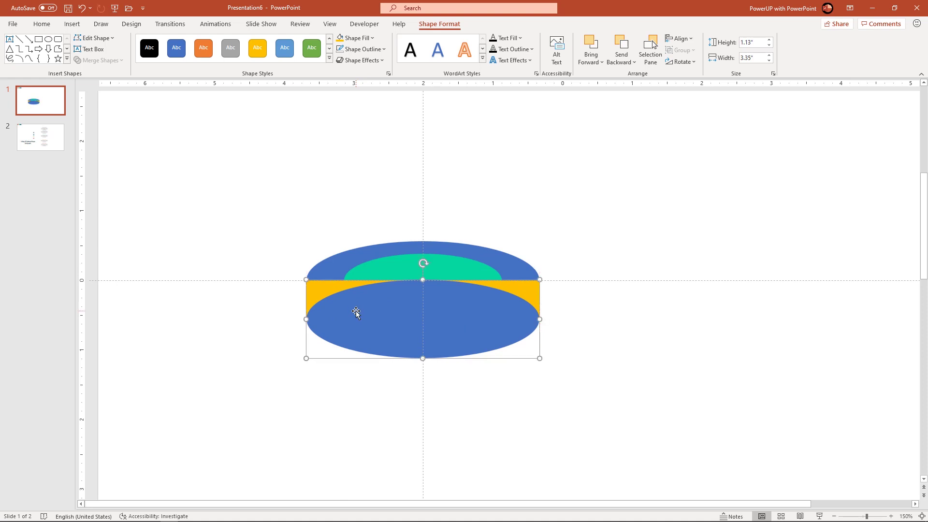
- Union the gold rectangle and lower blue ellipse into one shape
left_click(324, 290)
left_click(350, 332, "shift")
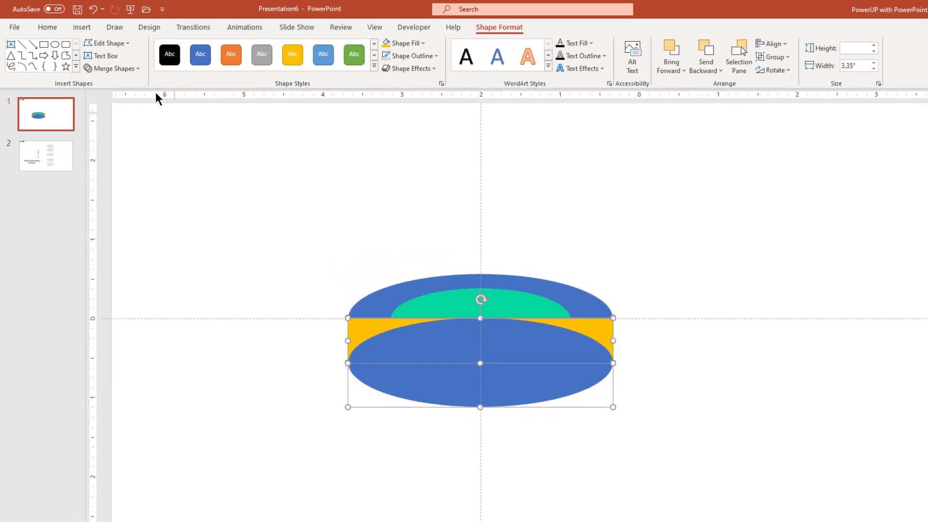
left_click(131, 69)
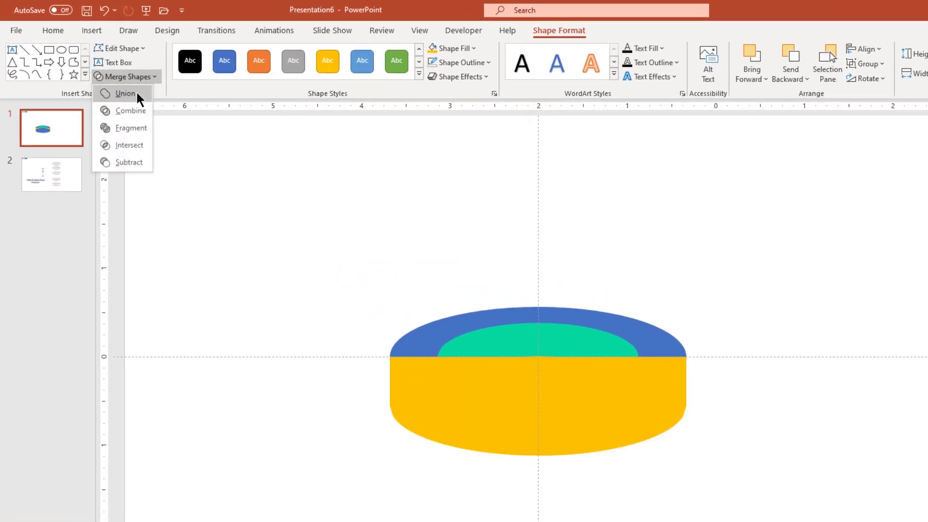
left_click(123, 83)
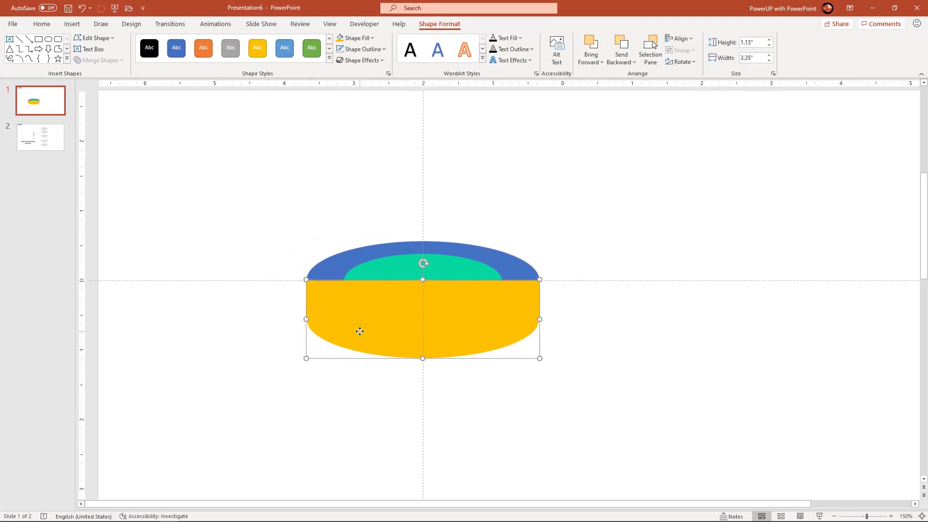
- Send the merged gold body behind the blue and teal top ellipses
right_click(454, 419)
left_click(382, 222)
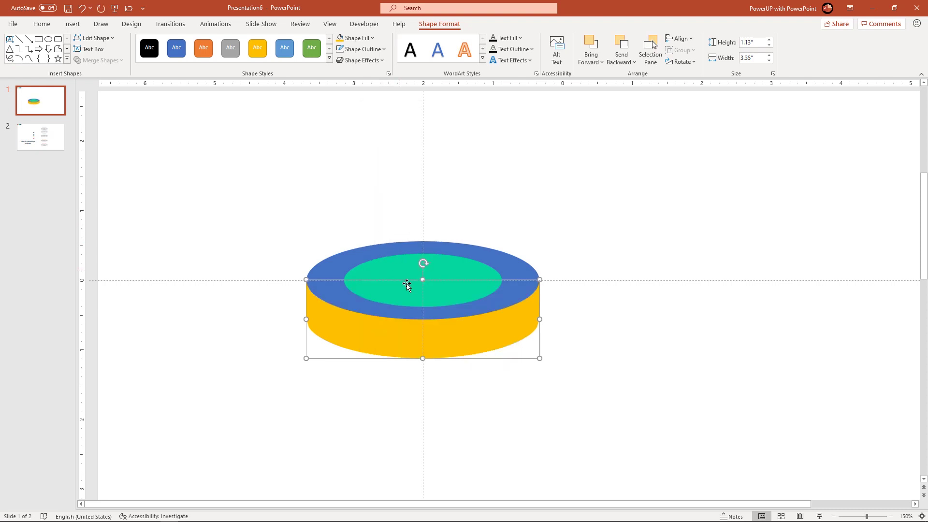
scroll(419, 379, "down", 5)
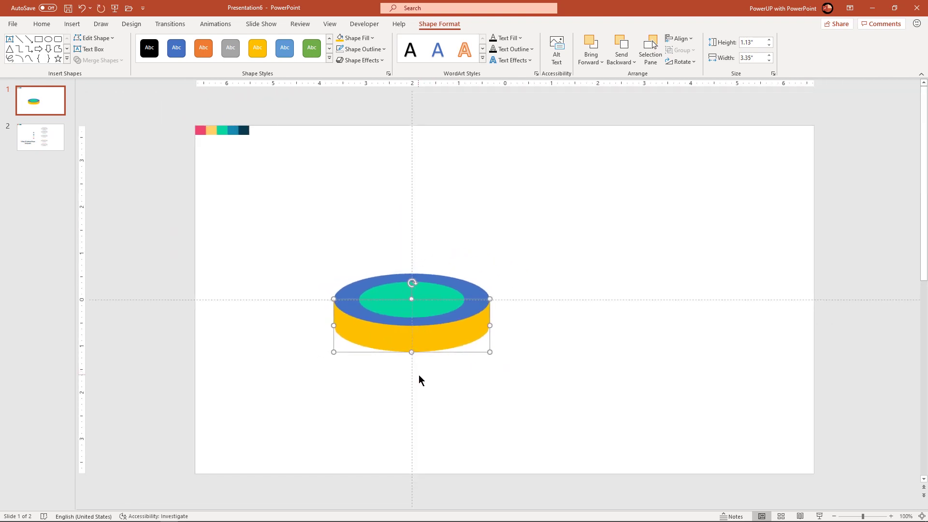
scroll(427, 382, "up", 2)
left_click(439, 384)
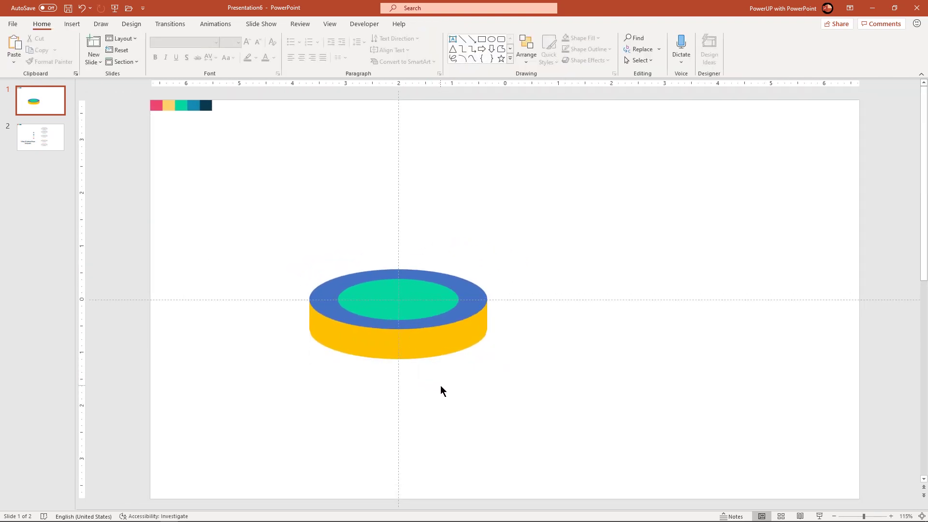
- Give the blue top ellipse a two-stop linear left-to-right gradient fill in Format Shape
left_click(474, 306)
right_click(475, 308)
left_click(503, 285)
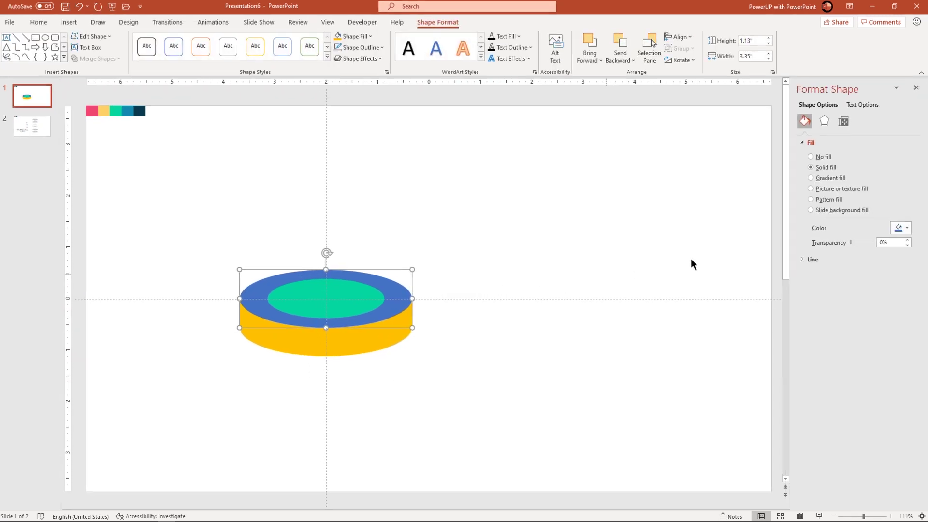
left_click(807, 135)
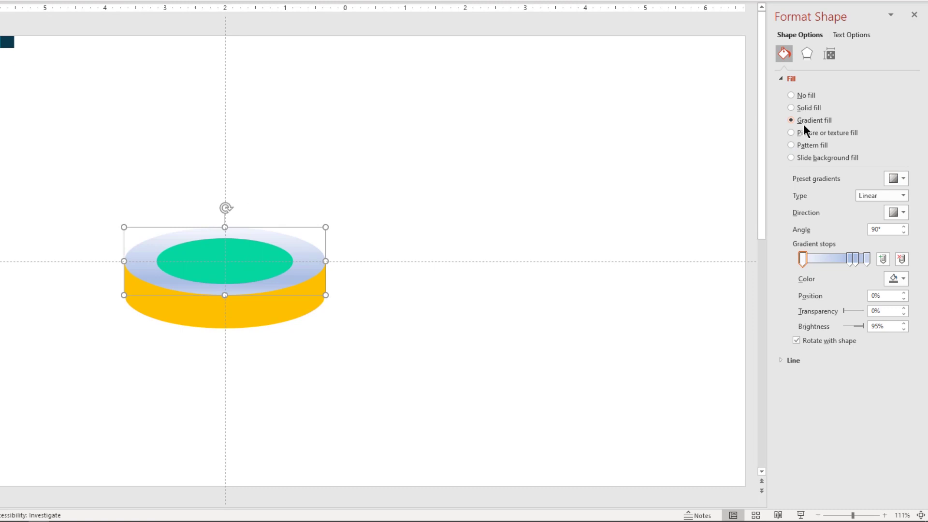
left_click(865, 254)
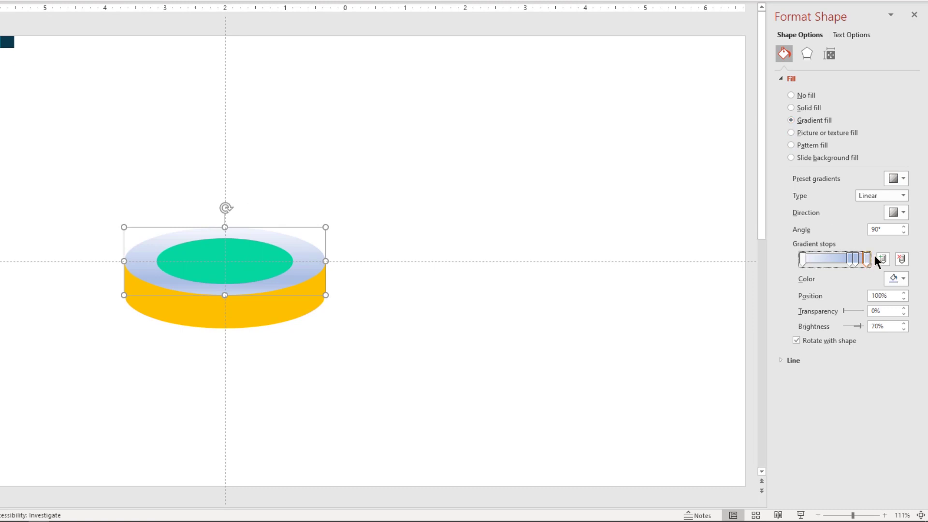
left_click(899, 258)
left_click(900, 258)
left_click(898, 213)
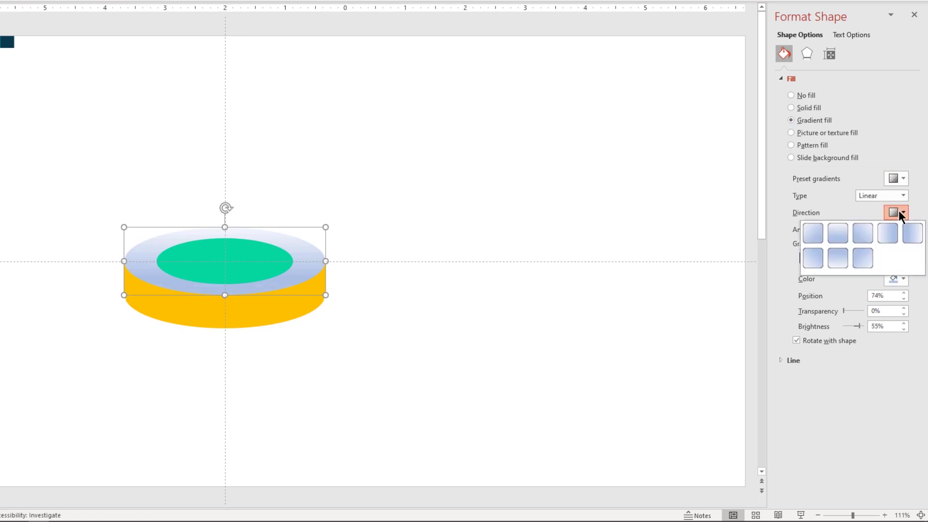
left_click(888, 234)
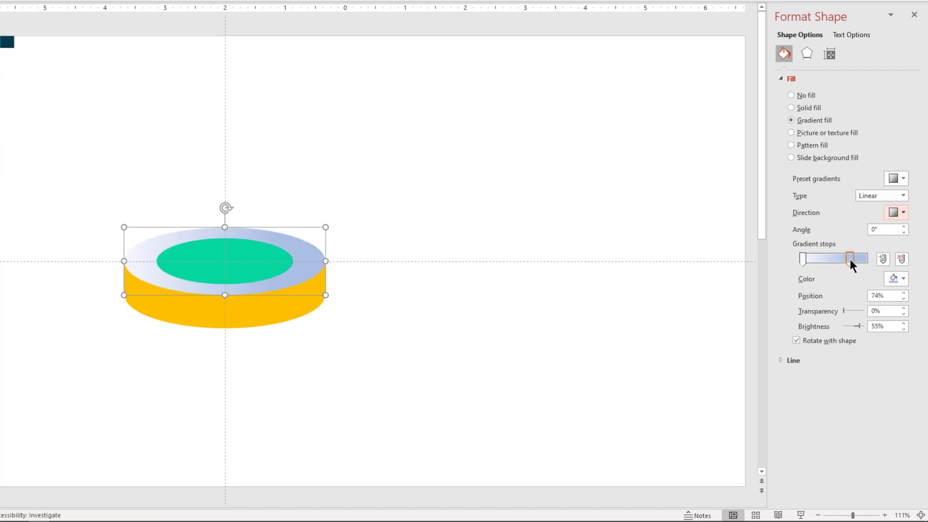
- Move the right stop to 100% and make it light grey, with a white left stop
left_click_drag(849, 259, 868, 260)
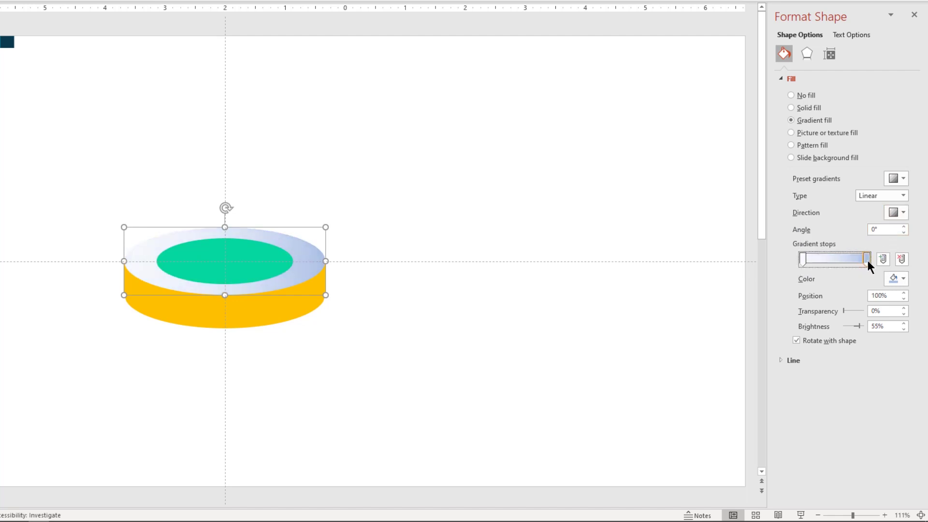
left_click(895, 275)
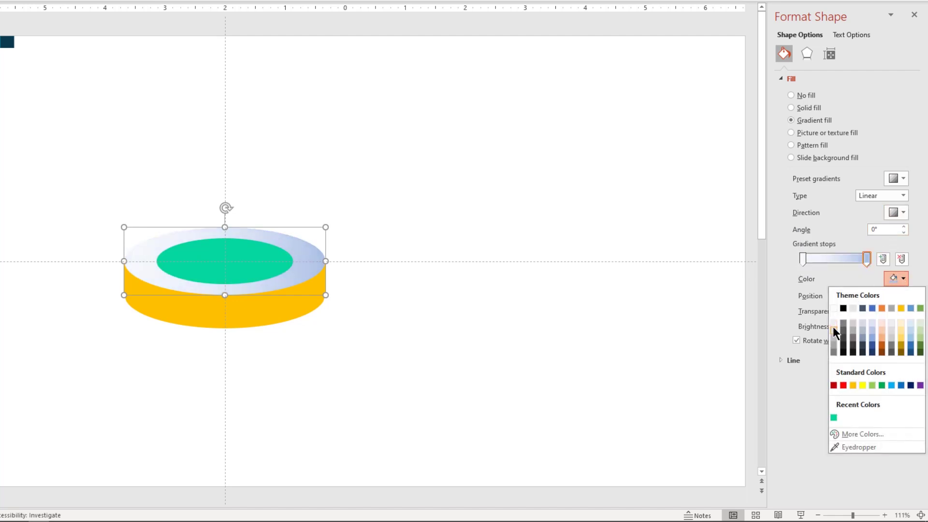
left_click(833, 330)
left_click(804, 260)
left_click(893, 280)
left_click(832, 308)
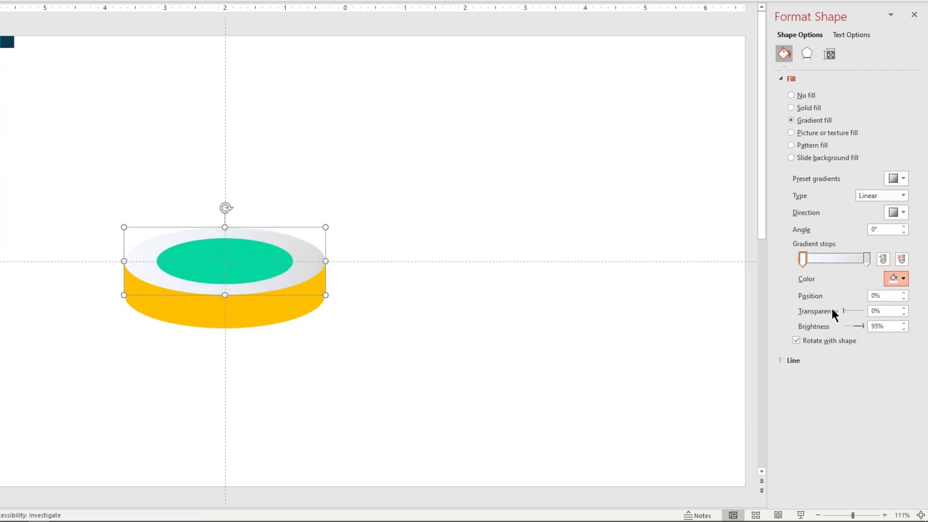
- Fill the yellow cylinder side with a gradient from light grey left to darker grey right
left_click(487, 328)
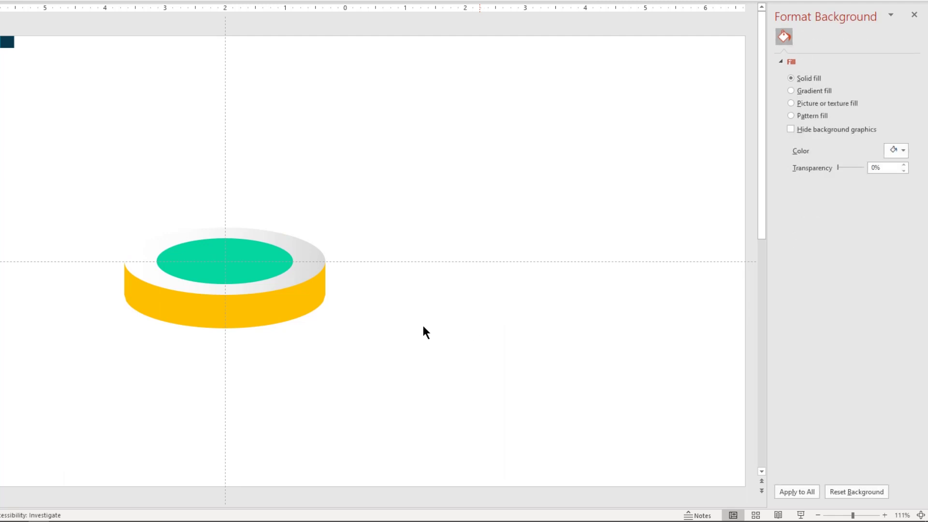
left_click(300, 301)
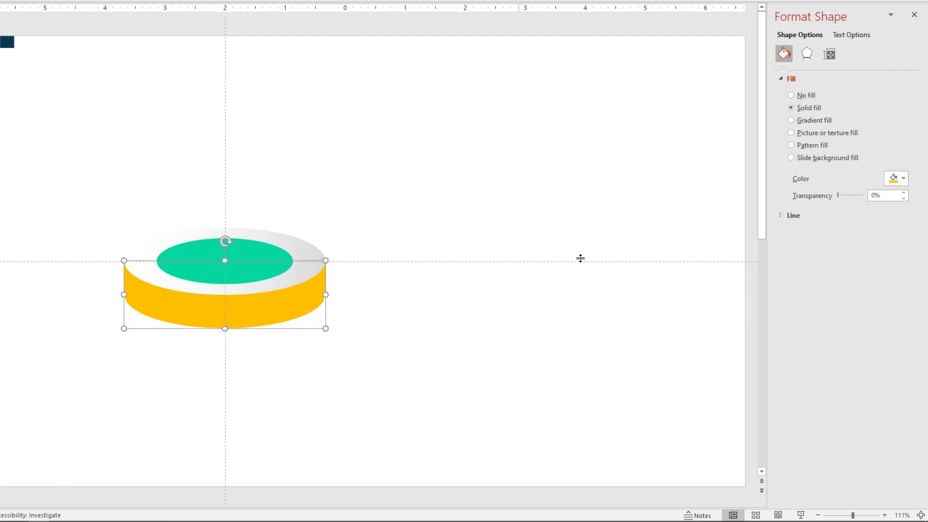
left_click(799, 121)
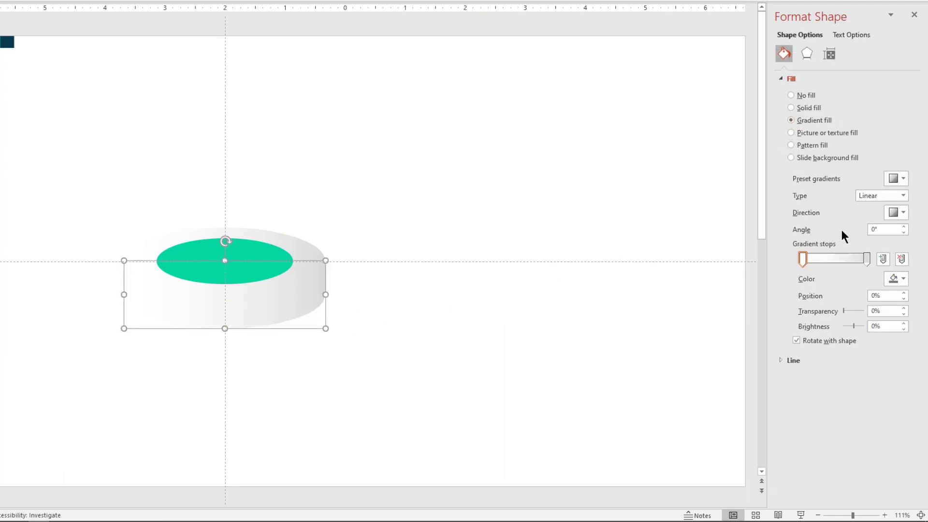
left_click(892, 279)
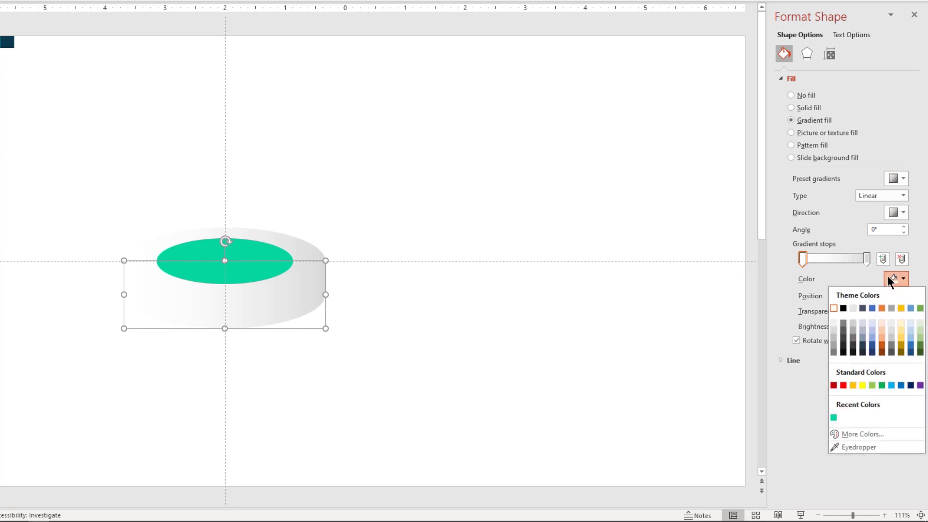
left_click(832, 327)
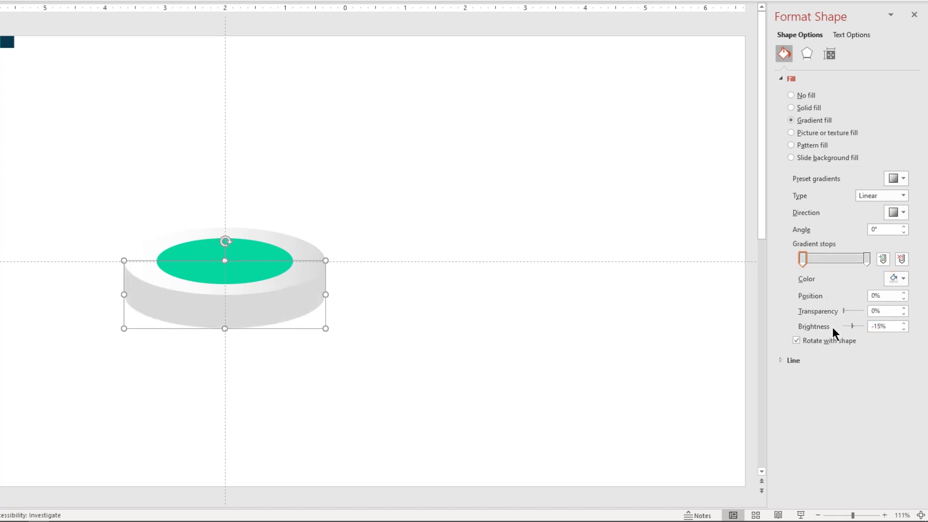
left_click(866, 259)
left_click(897, 279)
left_click(843, 322)
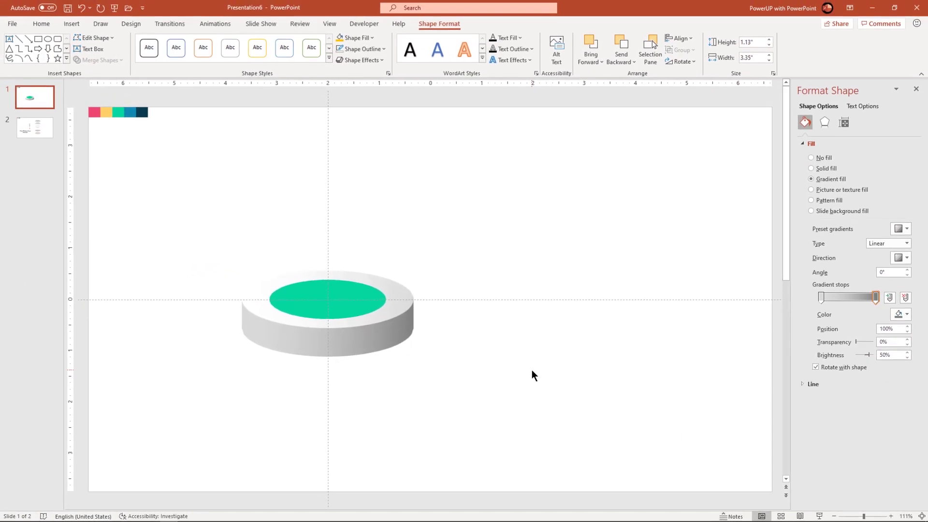
left_click(532, 371)
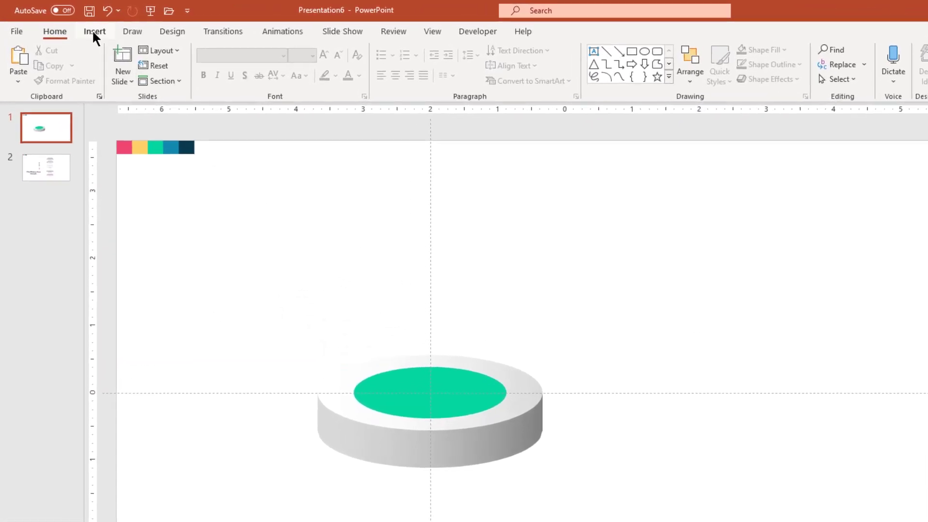
- Draw a wide, outline-free oval above the disc
left_click(94, 32)
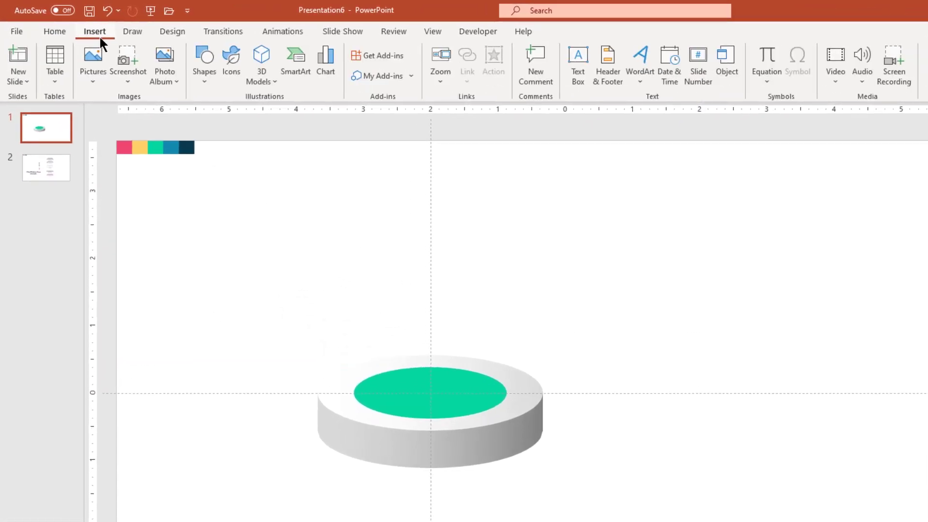
left_click(202, 81)
left_click(249, 114)
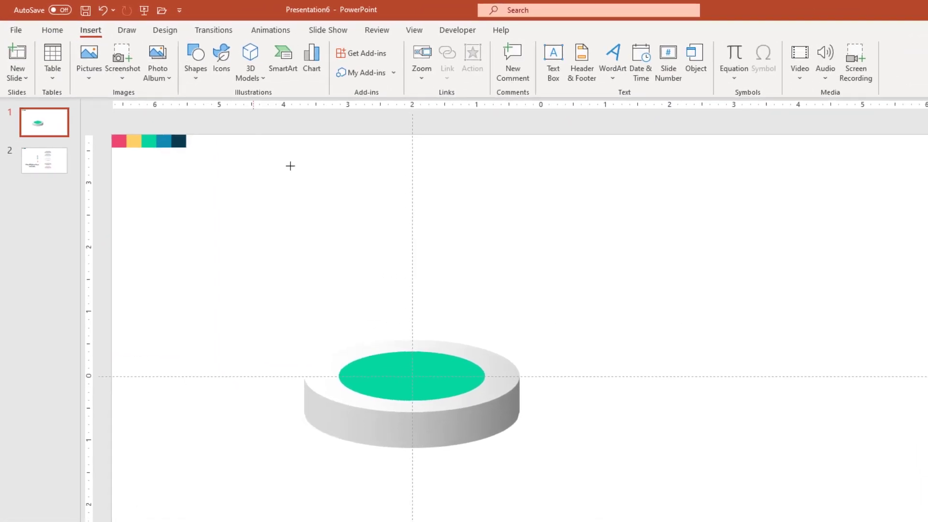
left_click_drag(362, 245, 621, 316)
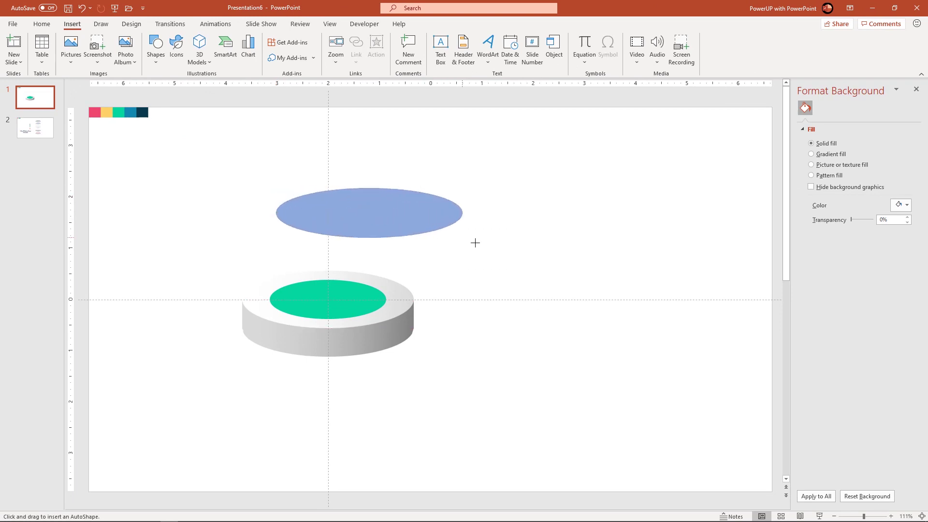
left_click_drag(475, 243, 515, 262)
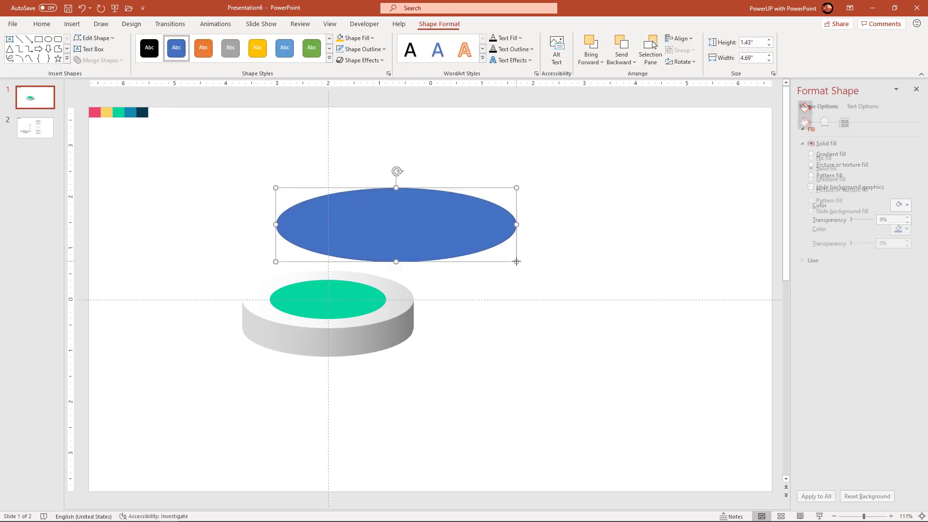
left_click(364, 49)
left_click(363, 184)
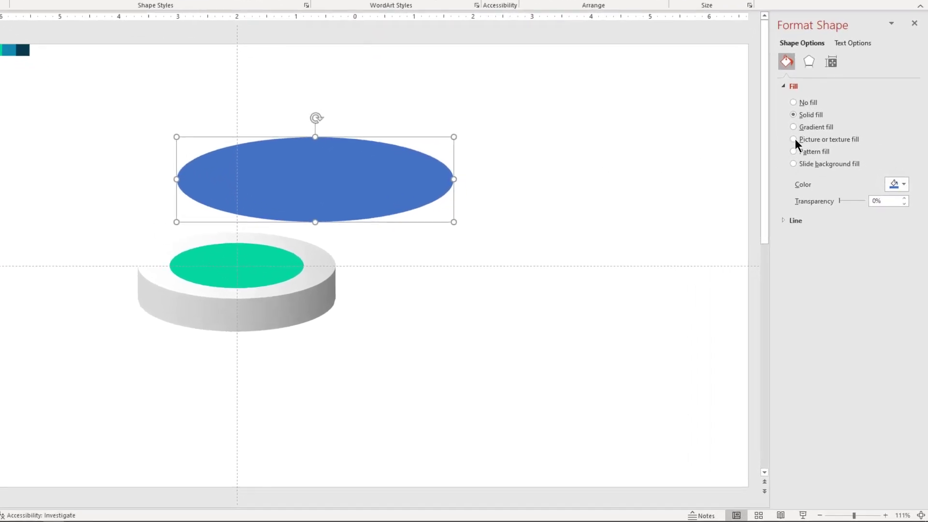
- Apply a 180° gradient: right stop near-black at 95%, left stop 100% transparent
left_click(806, 129)
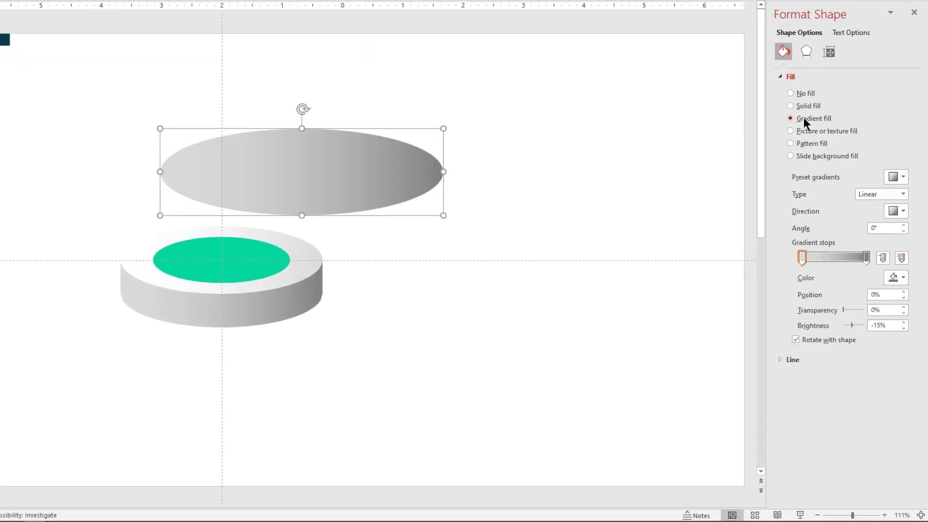
left_click(897, 211)
left_click(911, 231)
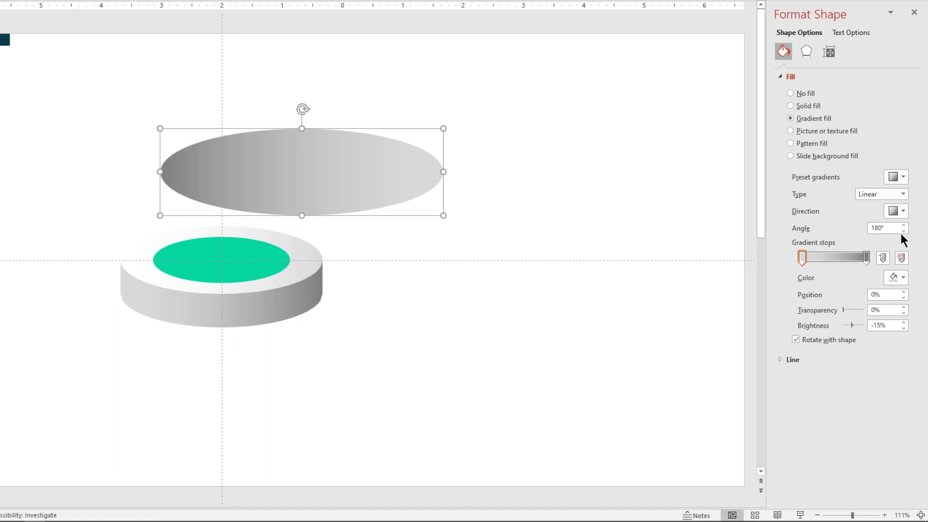
left_click(868, 258)
left_click(897, 274)
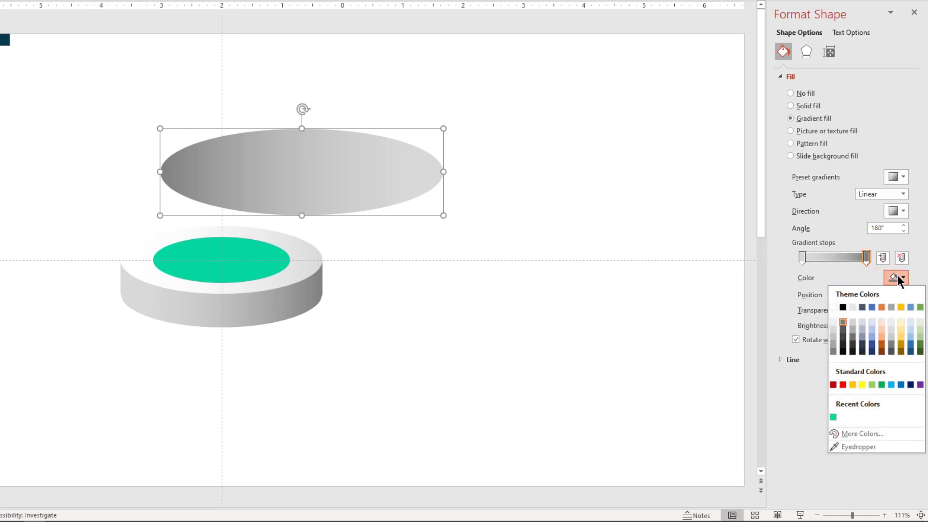
left_click(842, 341)
left_click_drag(867, 259, 863, 259)
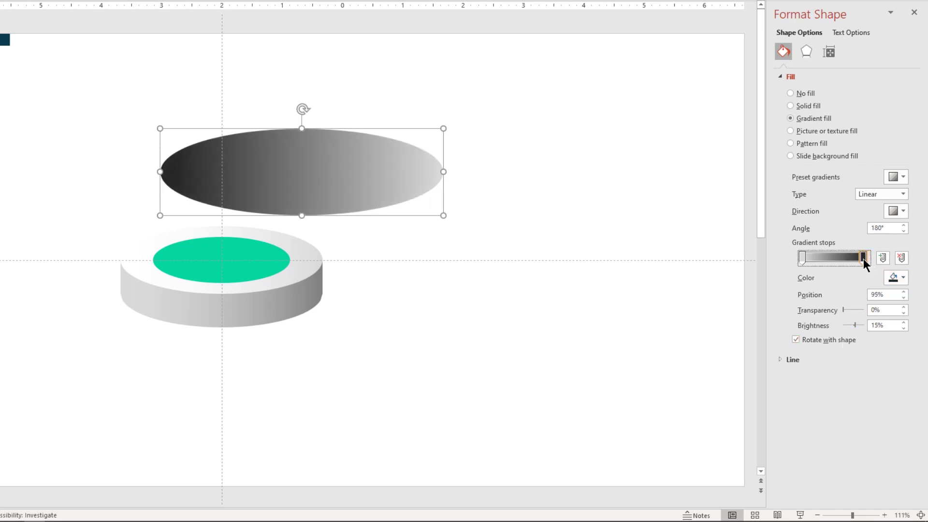
left_click(801, 258)
left_click_drag(842, 309, 872, 309)
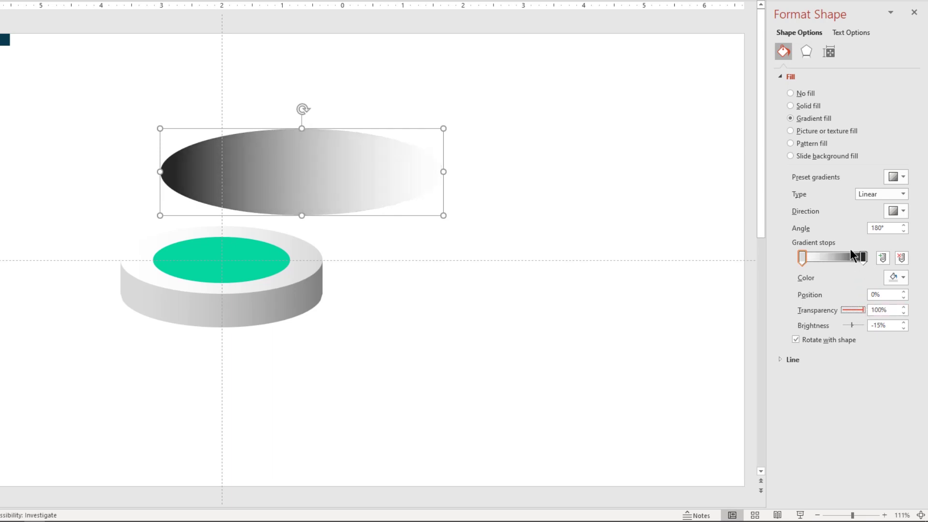
- Give the gradient ellipse 21 pt soft edges
left_click(805, 50)
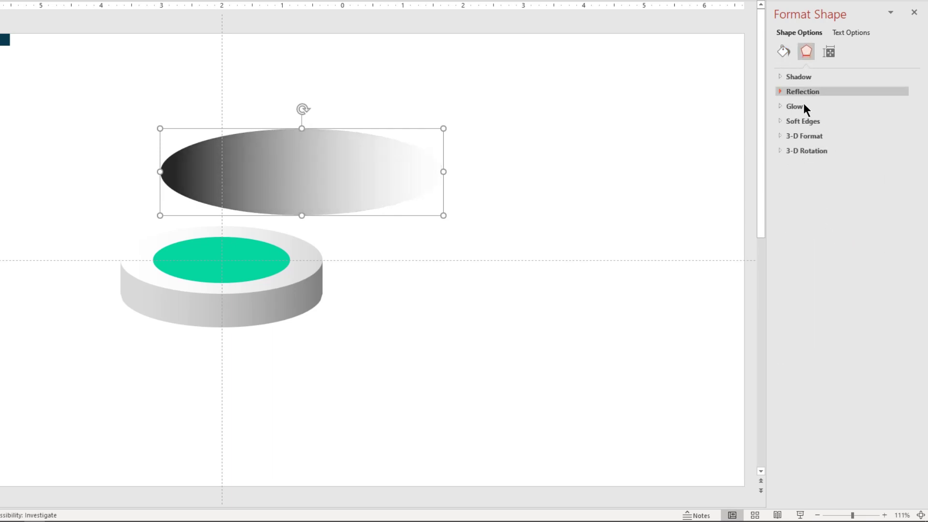
left_click(794, 121)
left_click_drag(804, 152, 816, 152)
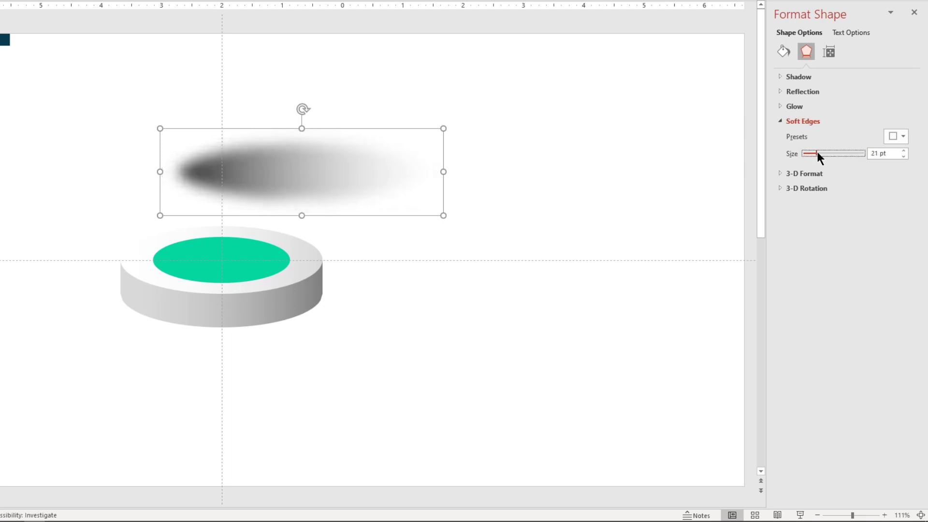
- Move the blurred ellipse over the disc top and resize it to 4.4" by 1.5"
left_click_drag(325, 165, 269, 247)
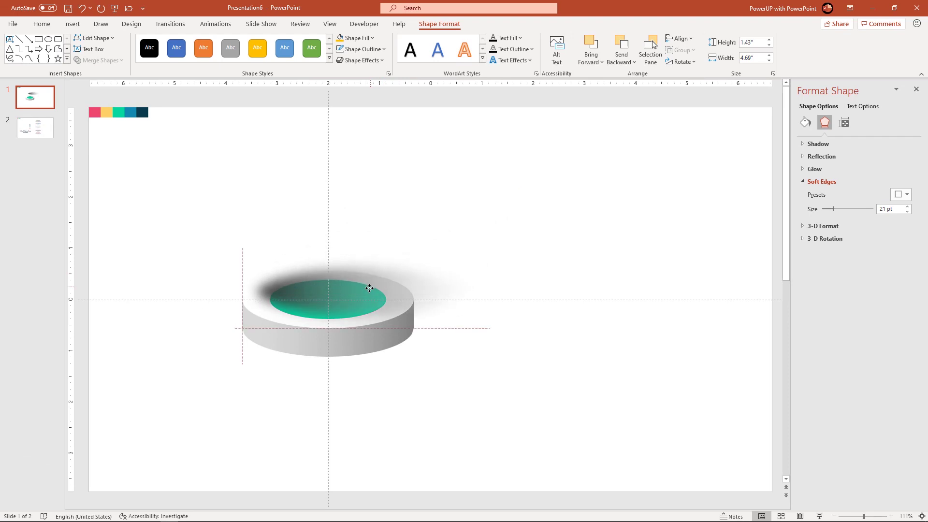
left_click_drag(369, 289, 362, 297)
left_click_drag(474, 301, 427, 302)
left_click_drag(272, 303, 267, 301)
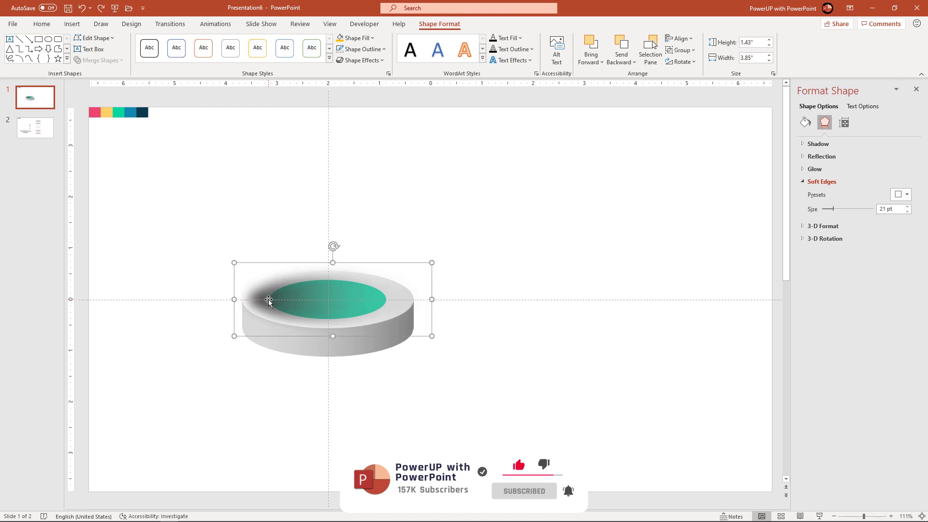
left_click_drag(431, 336, 459, 340)
left_click_drag(276, 303, 277, 302)
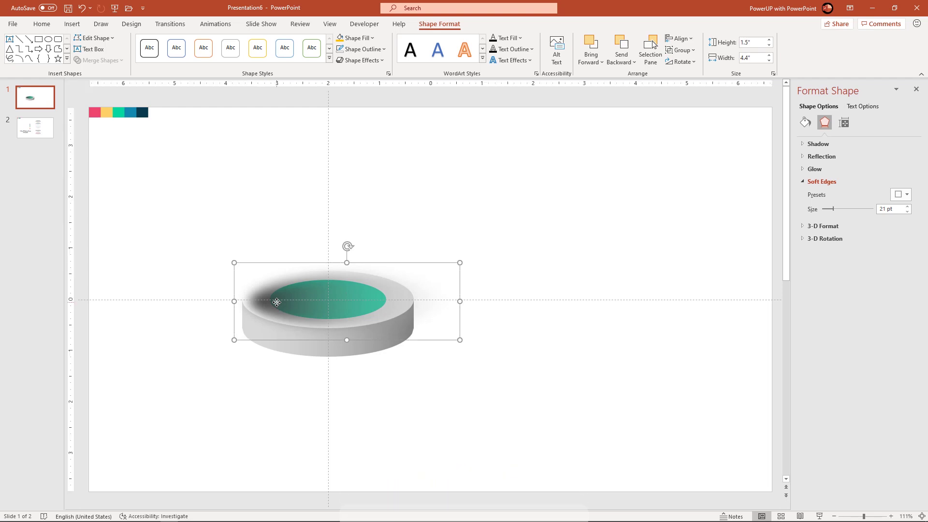
left_click(368, 401)
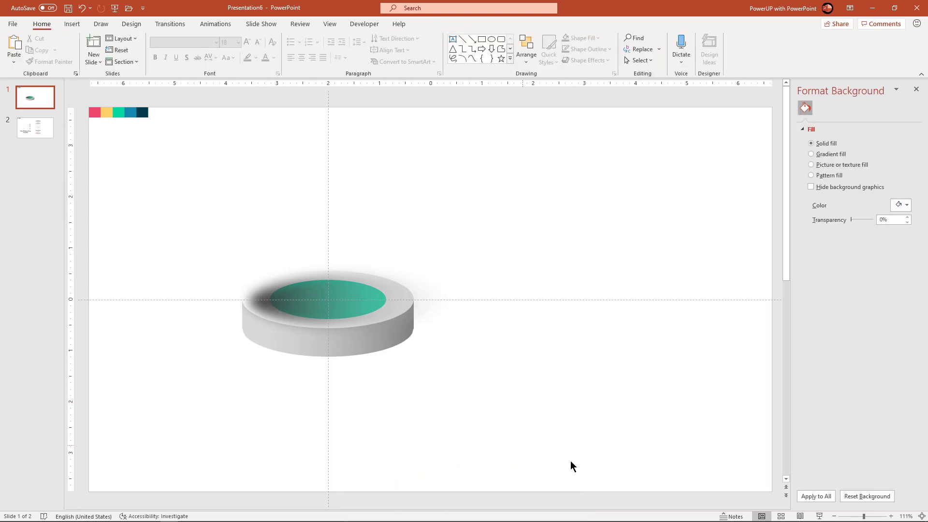
- Group the three cylinder shapes into one object
left_click_drag(570, 461, 186, 234)
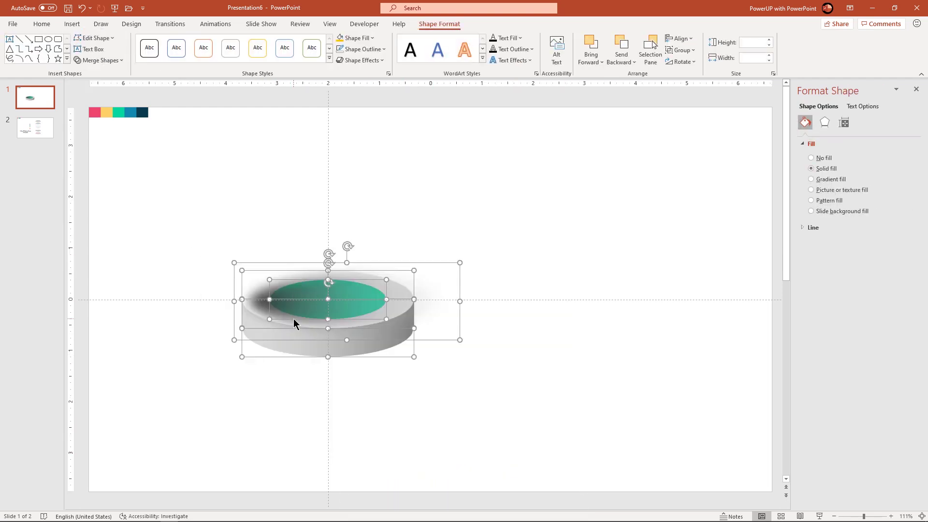
right_click(294, 315)
mouse_move(325, 381)
left_click(385, 381)
- Scale the group to 3.67" by 1.53", centre it, and duplicate it above-right
left_click_drag(460, 358, 422, 336)
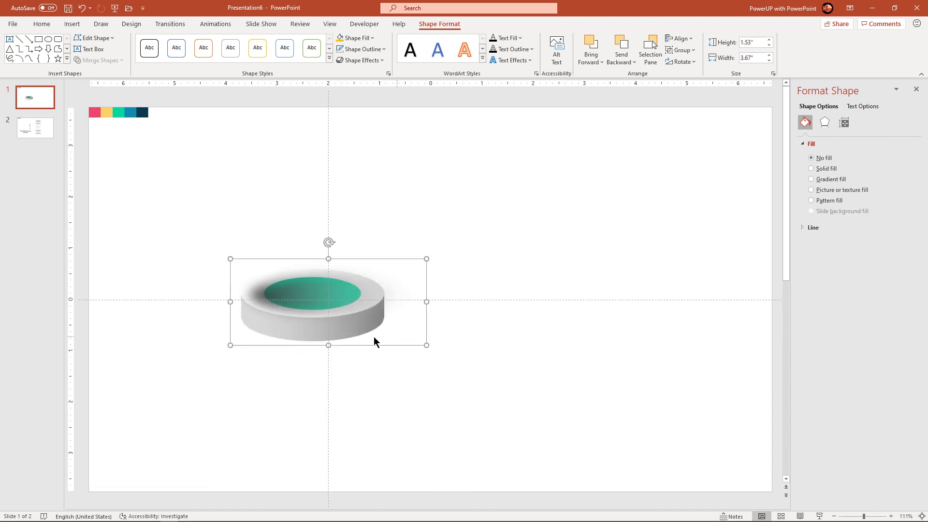
left_click_drag(337, 325, 338, 329)
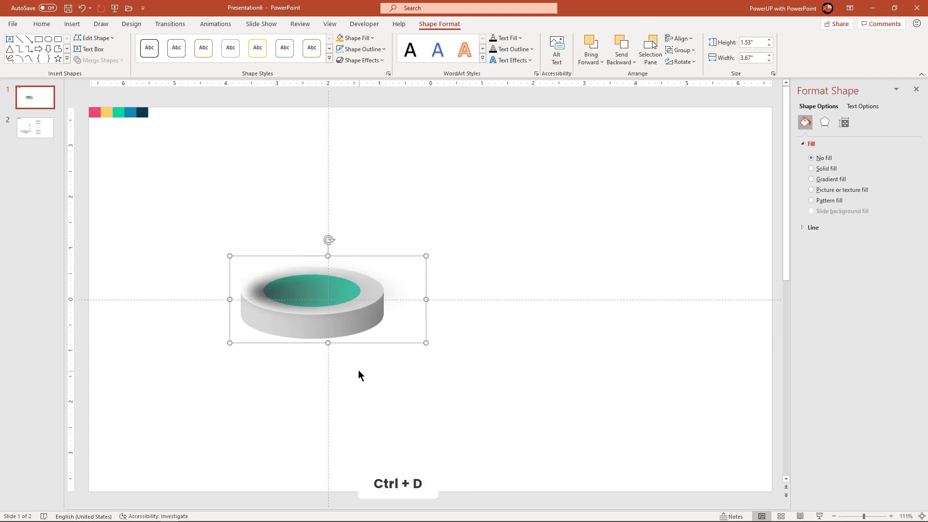
key("ctrl+d")
left_click_drag(352, 341, 370, 273)
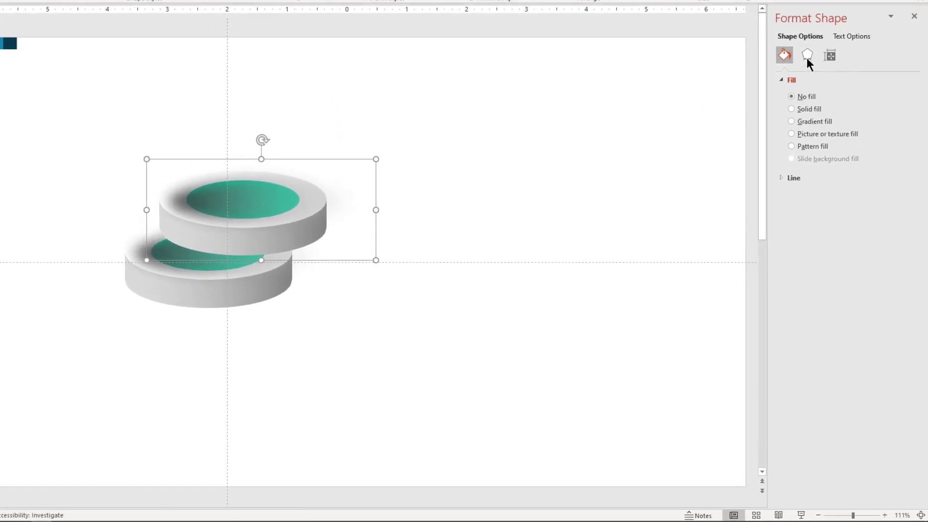
- Set the cylinder copy's 3-D Z rotation to 340°
left_click(818, 97)
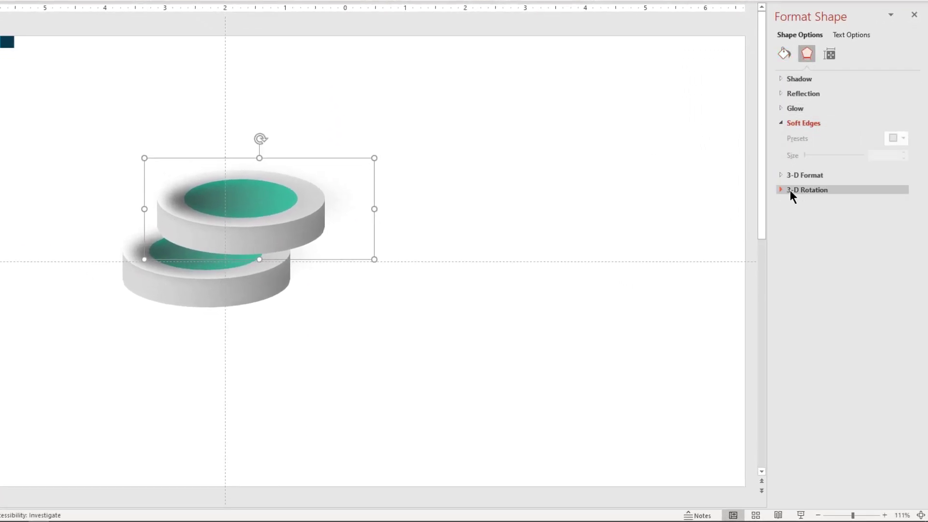
left_click(780, 190)
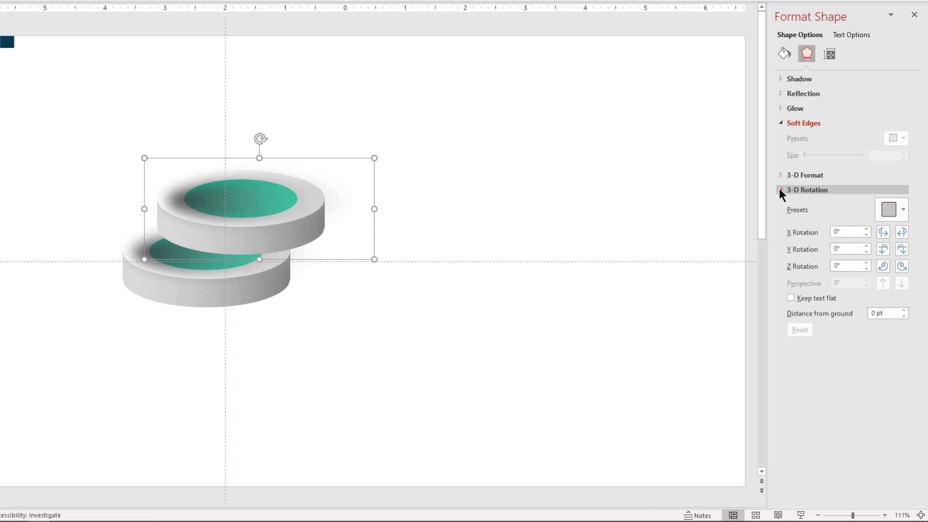
left_click(882, 265)
left_click(882, 266)
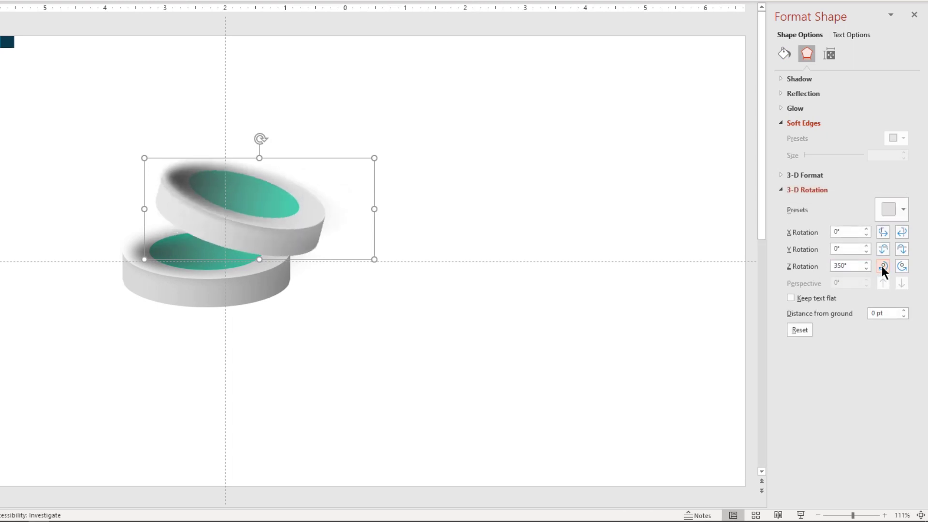
left_click(881, 267)
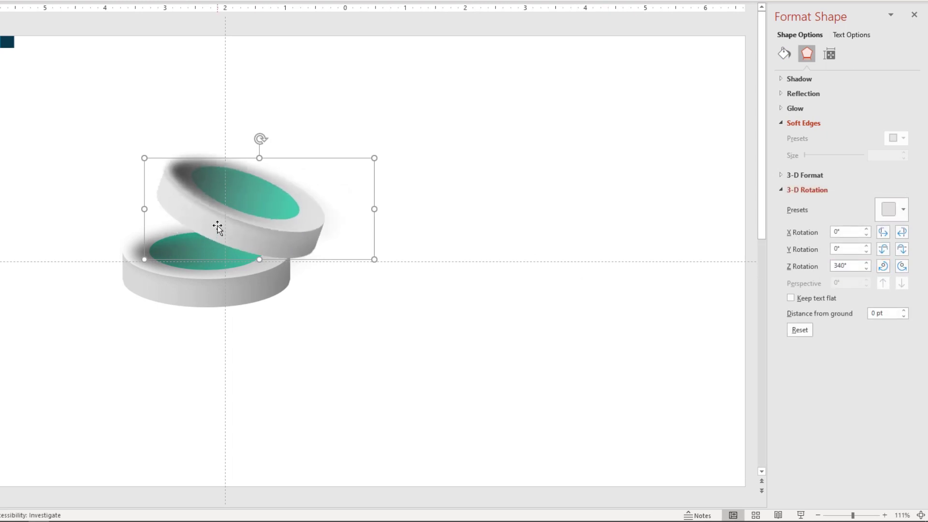
- Move the tilted cylinder below the flat one and send it to the back
left_click_drag(218, 228, 167, 346)
right_click(167, 346)
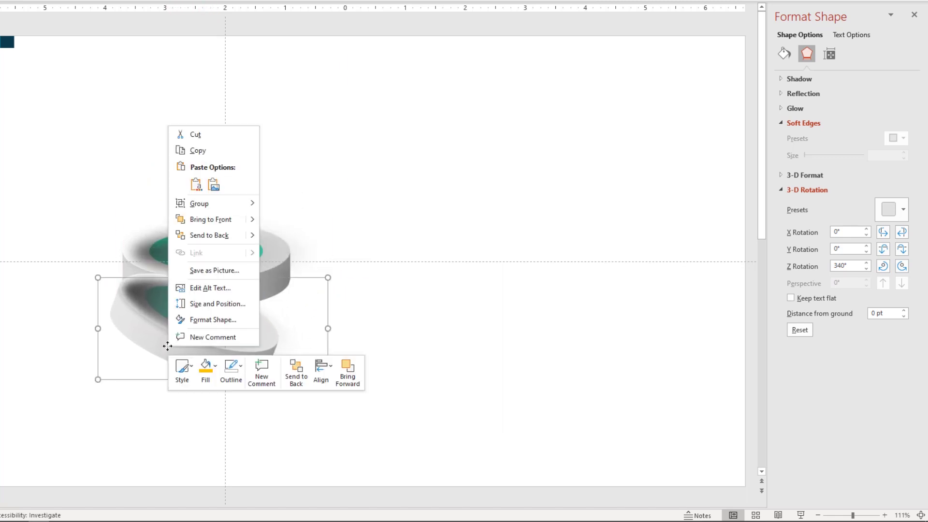
left_click(206, 240)
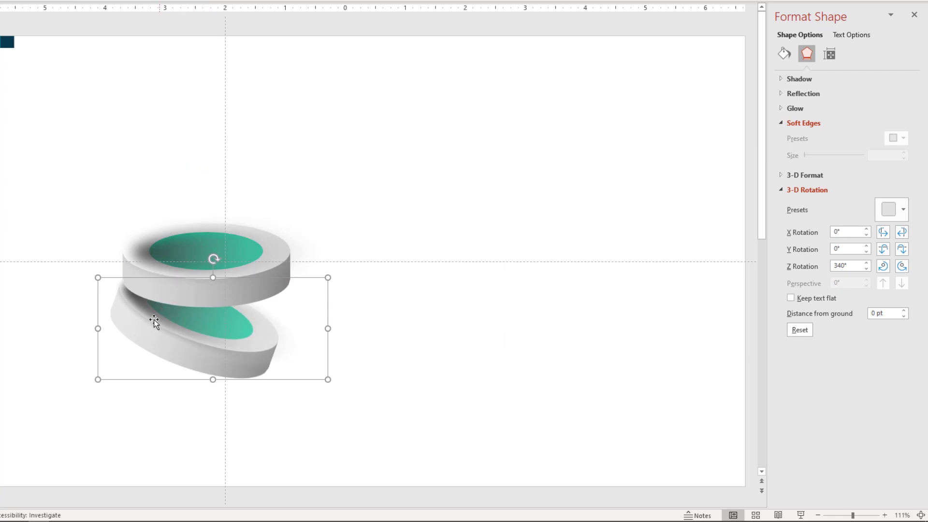
left_click_drag(139, 330, 143, 322)
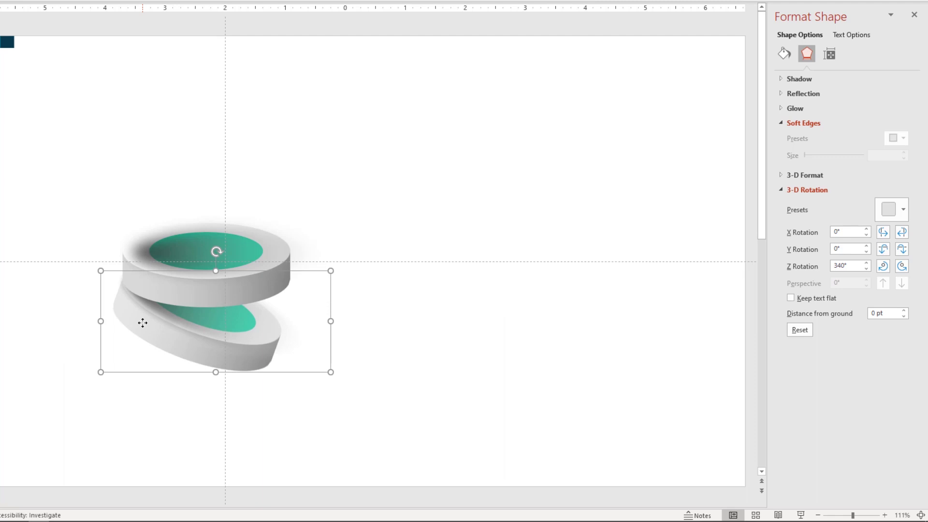
- Duplicate the 340° cylinder, rotate the copy to 320°, and fit it snugly beneath the stack
key("ctrl+Down")
key("ctrl+Down")
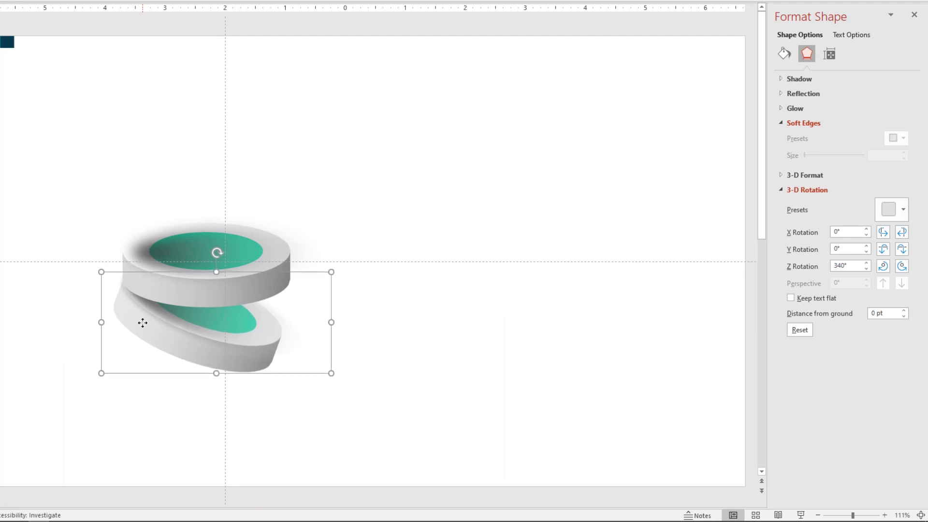
key("ctrl+d")
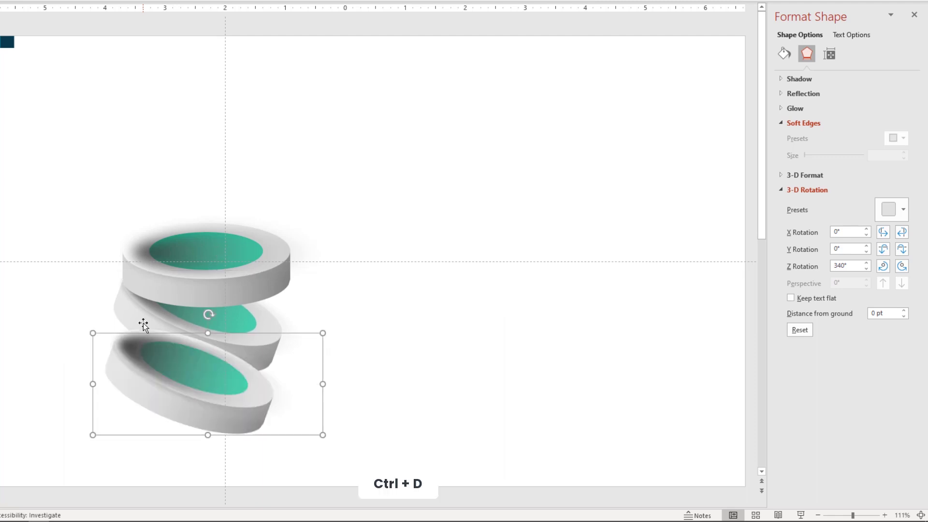
left_click(882, 266)
left_click(882, 265)
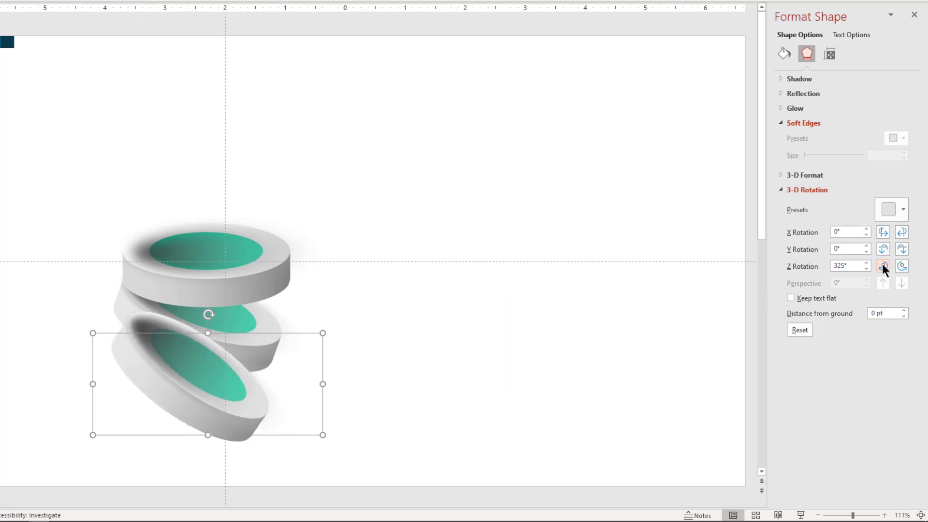
left_click_drag(134, 364, 114, 362)
right_click(114, 362)
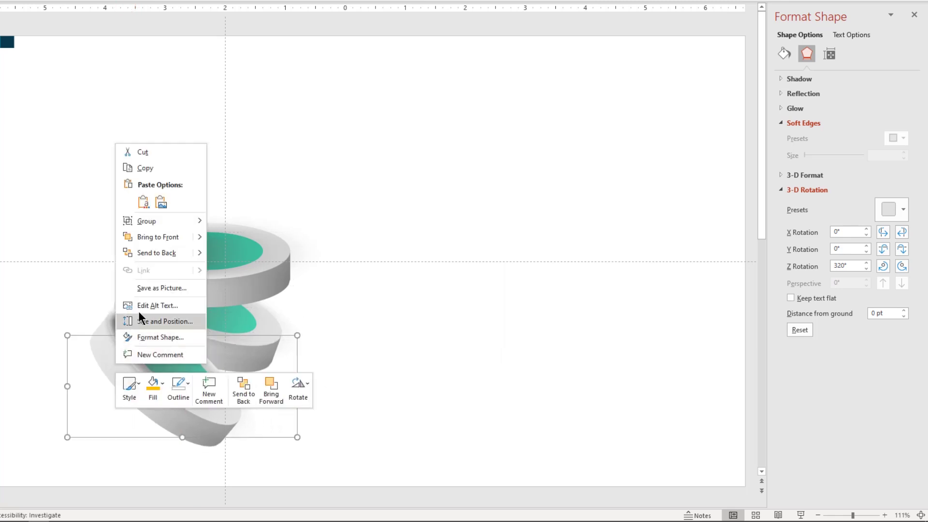
key("Escape")
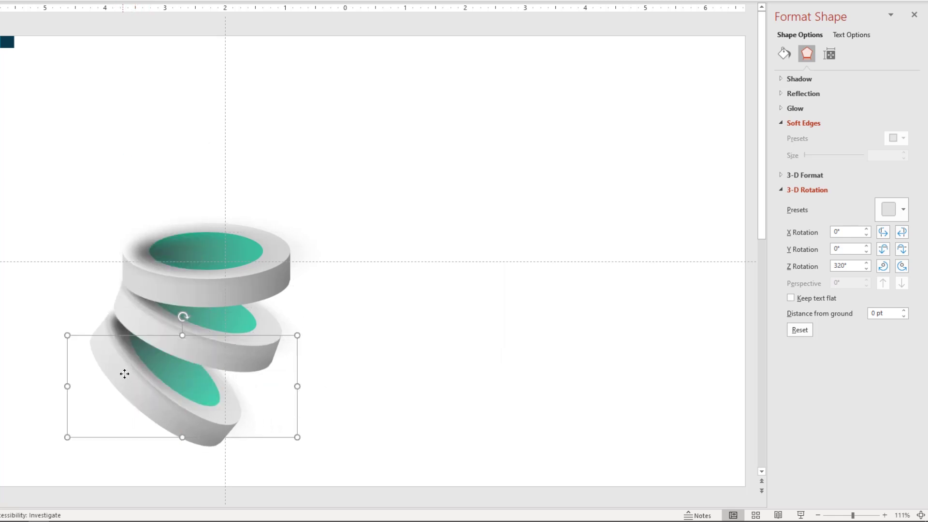
left_click_drag(124, 372, 129, 366)
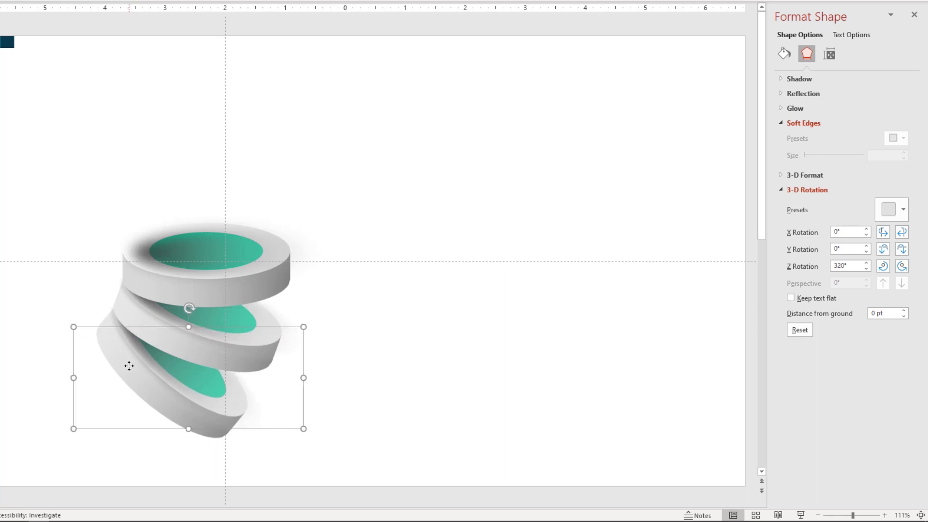
- Duplicate the flat cylinder, tilt the copy to 20°, and place it on top of the stack
left_click(255, 281)
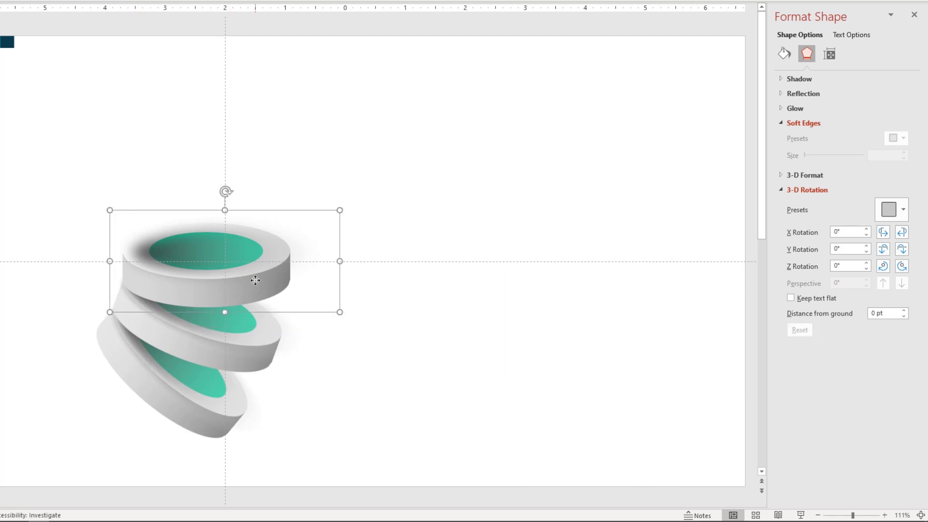
key("ctrl+d")
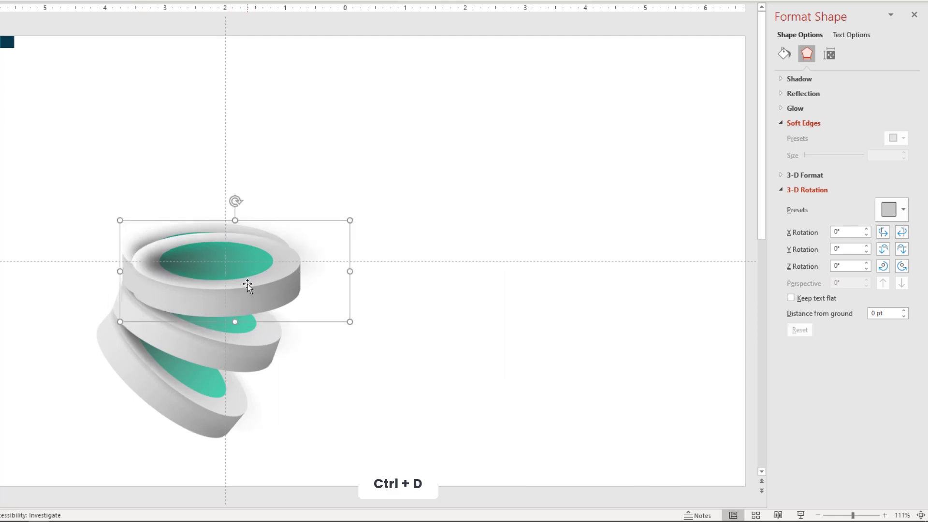
left_click_drag(247, 286, 458, 293)
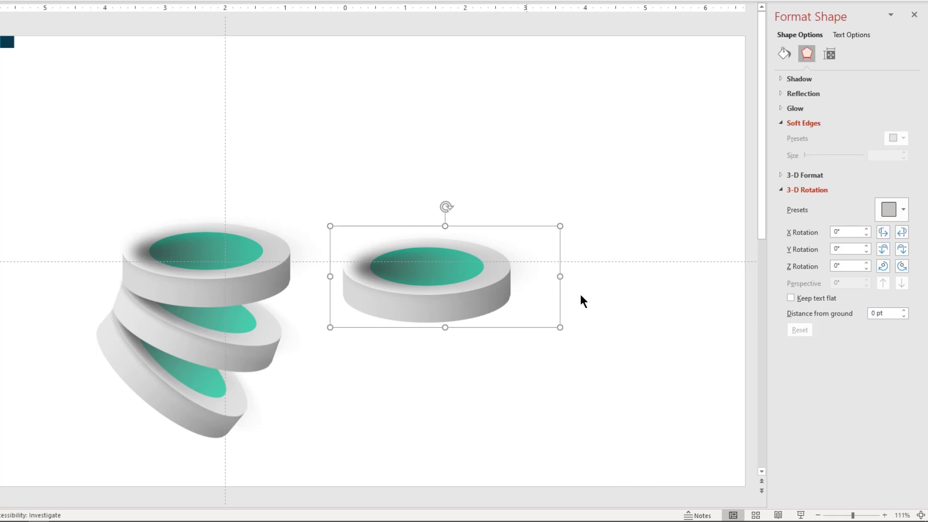
left_click(901, 266)
left_click(900, 266)
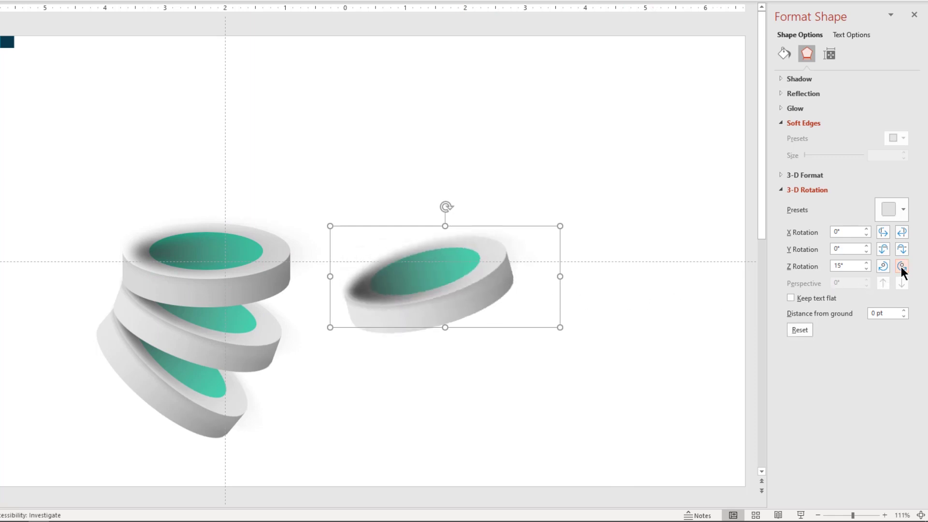
left_click_drag(480, 303, 241, 224)
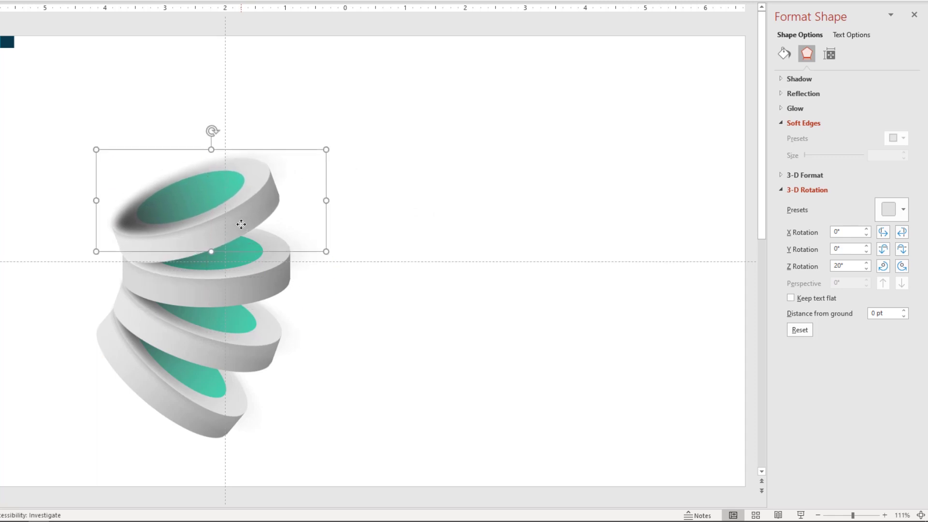
- Duplicate the 20° cylinder and tilt the new copy to 40°
key("ctrl+d")
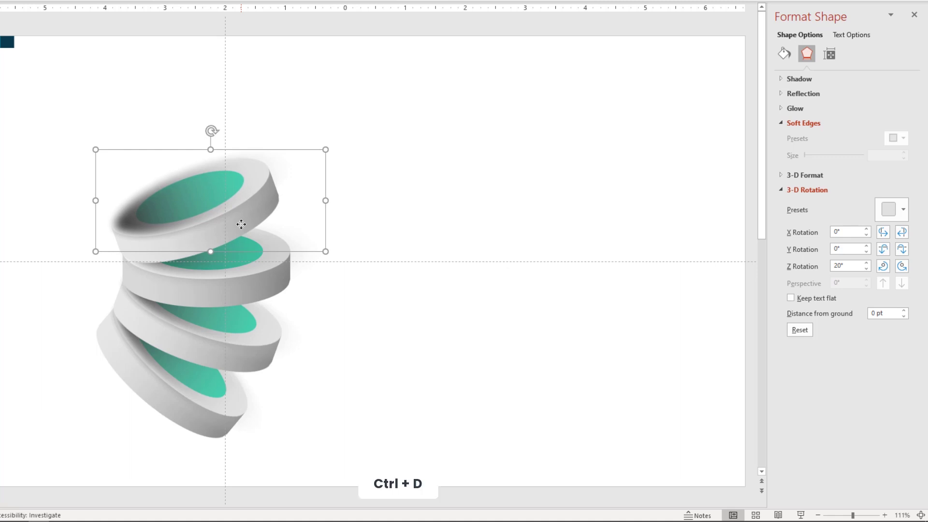
left_click(902, 267)
left_click(902, 266)
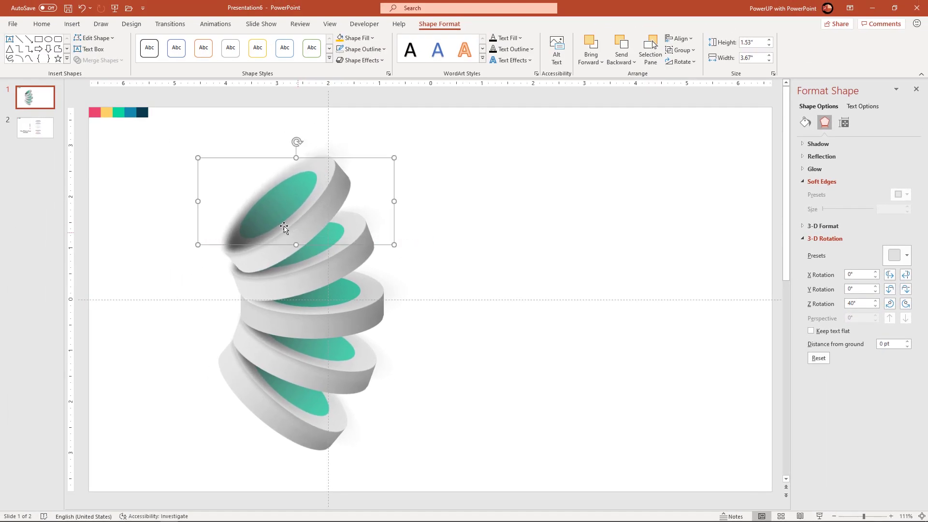
- Remove the blurred shadow from the 40° top disc and nudge the disc slightly right and down
left_click(237, 222)
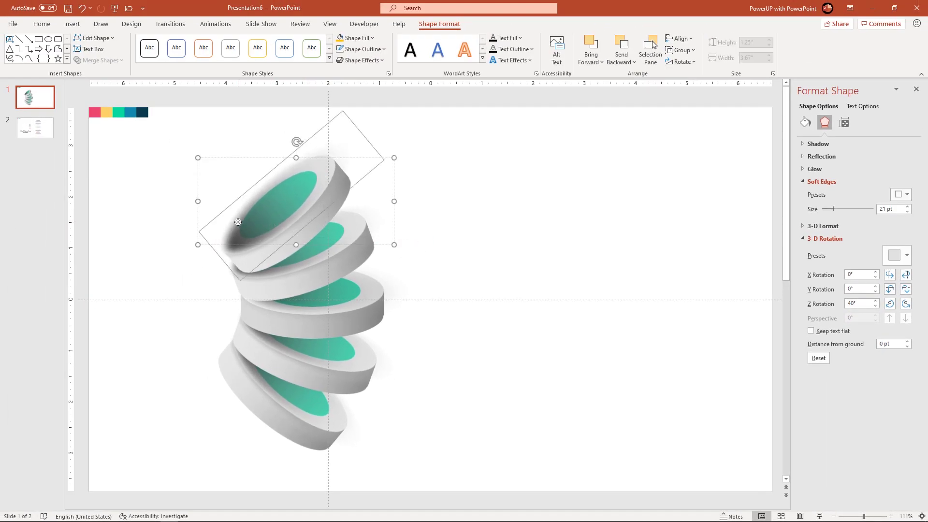
key("ctrl+z")
left_click(265, 242)
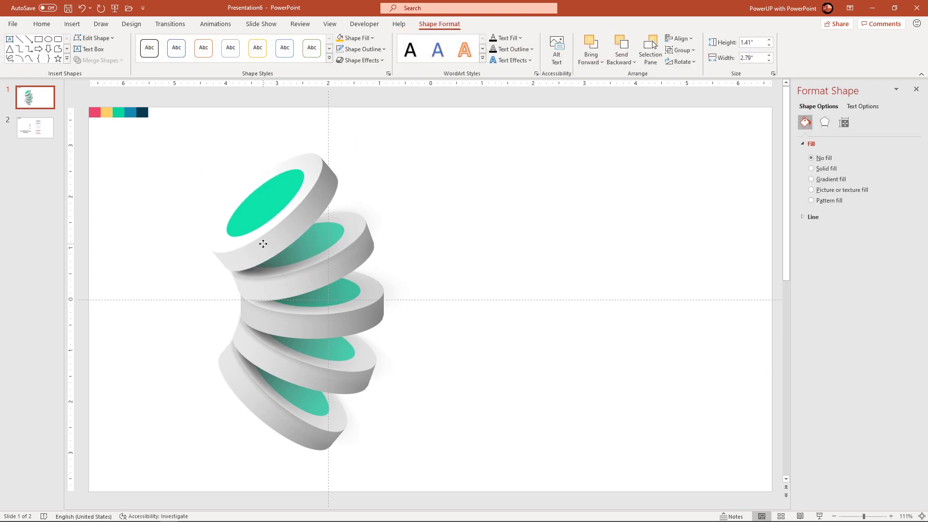
left_click_drag(263, 245, 266, 246)
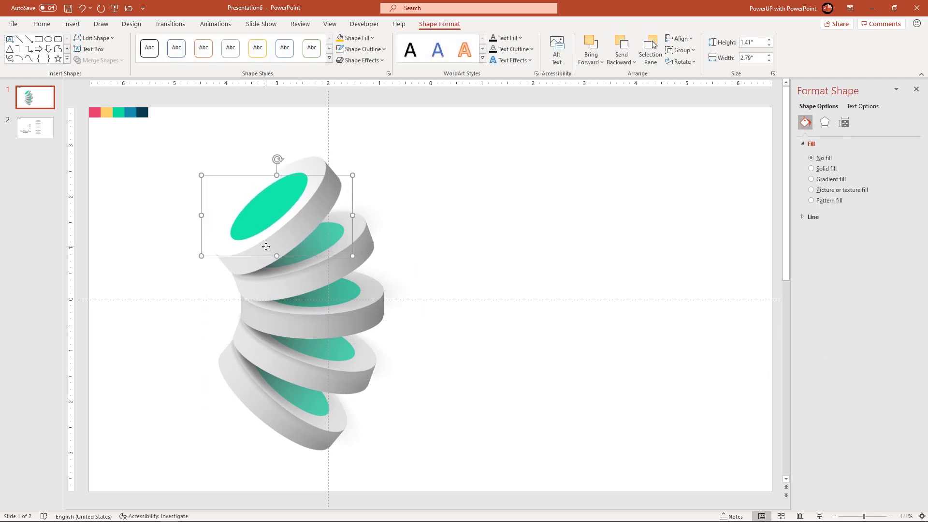
left_click(437, 256)
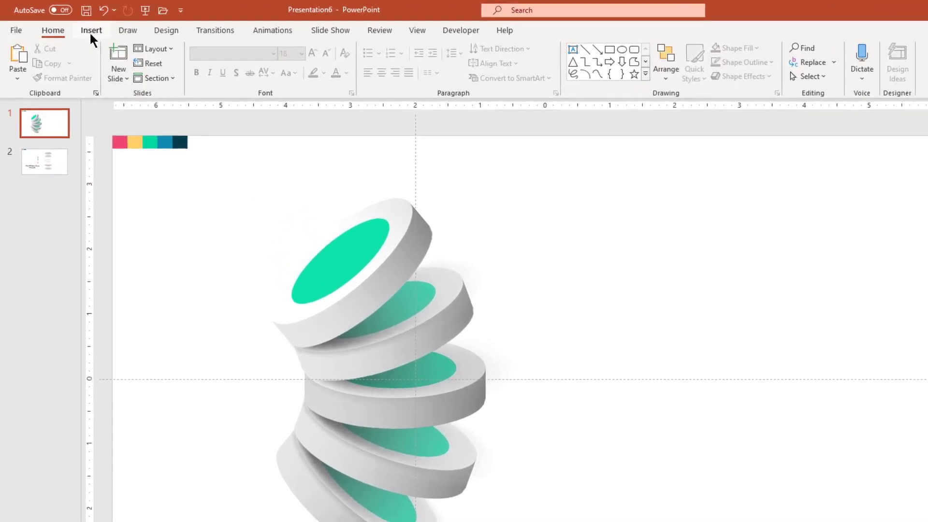
- Draw an oval to the right of the disc stack
left_click(91, 31)
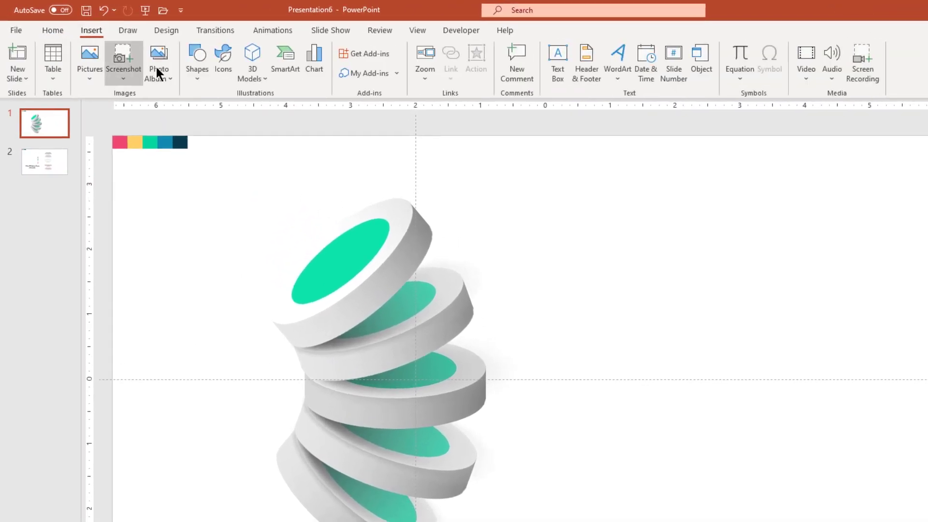
left_click(197, 73)
left_click(241, 110)
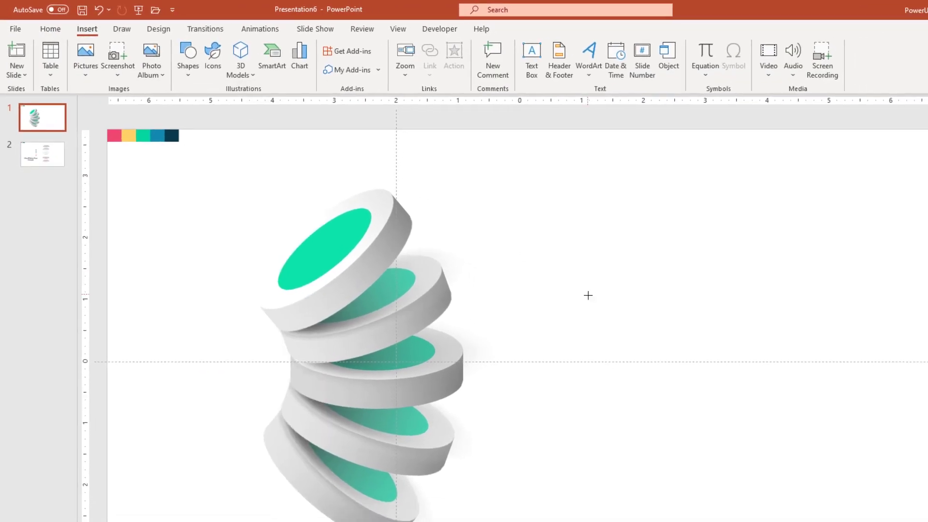
left_click_drag(617, 310, 868, 383)
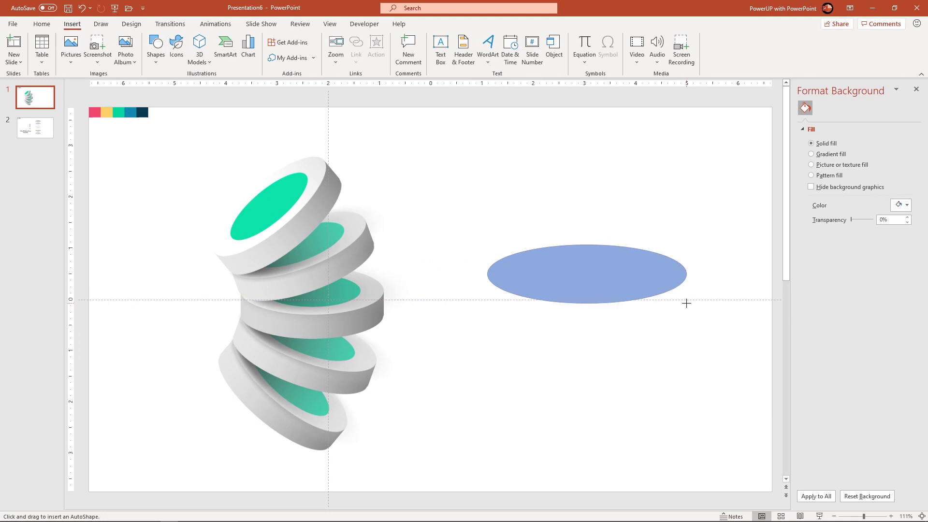
left_click_drag(686, 303, 686, 303)
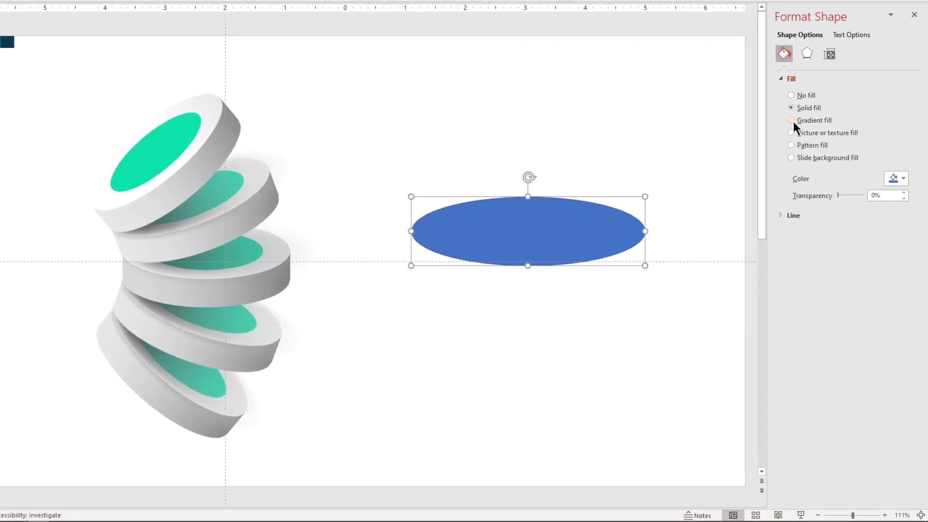
- Give the ellipse a reversed gradient fill, no outline and 24 pt soft edges
left_click(793, 121)
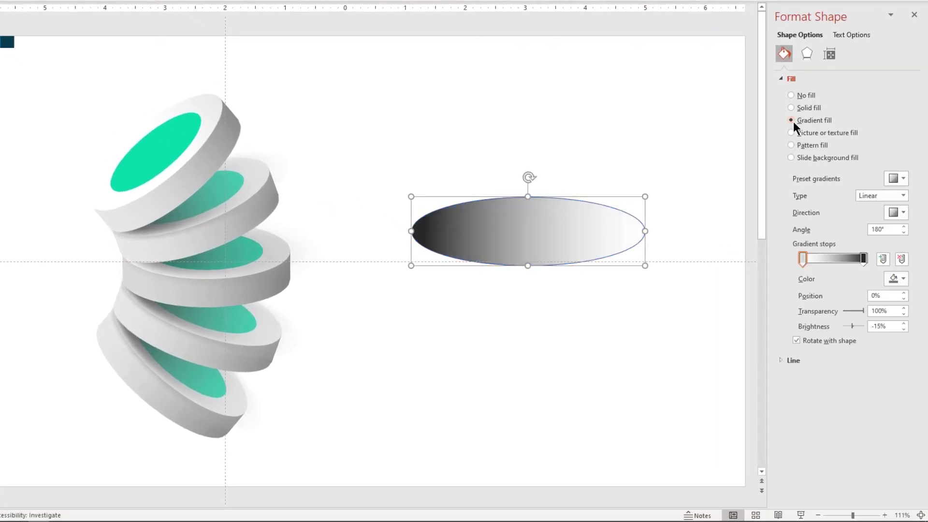
left_click(895, 211)
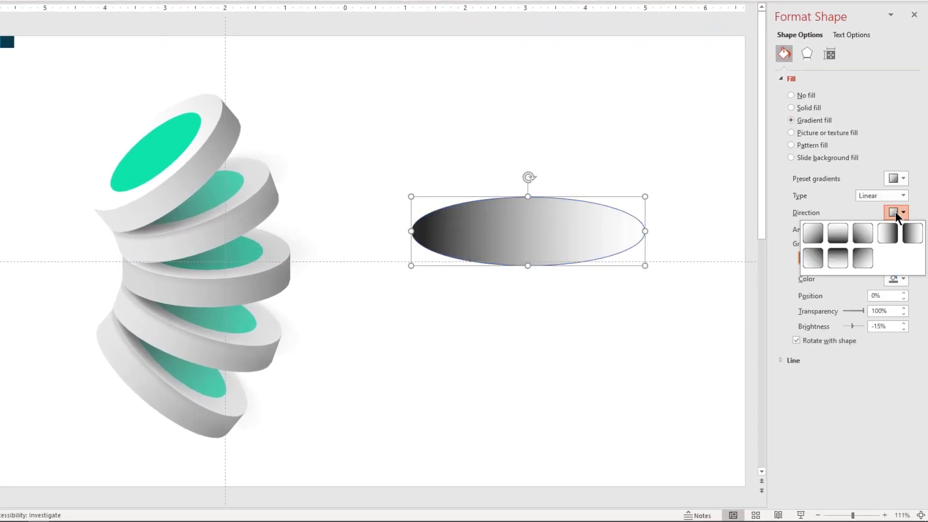
left_click(893, 230)
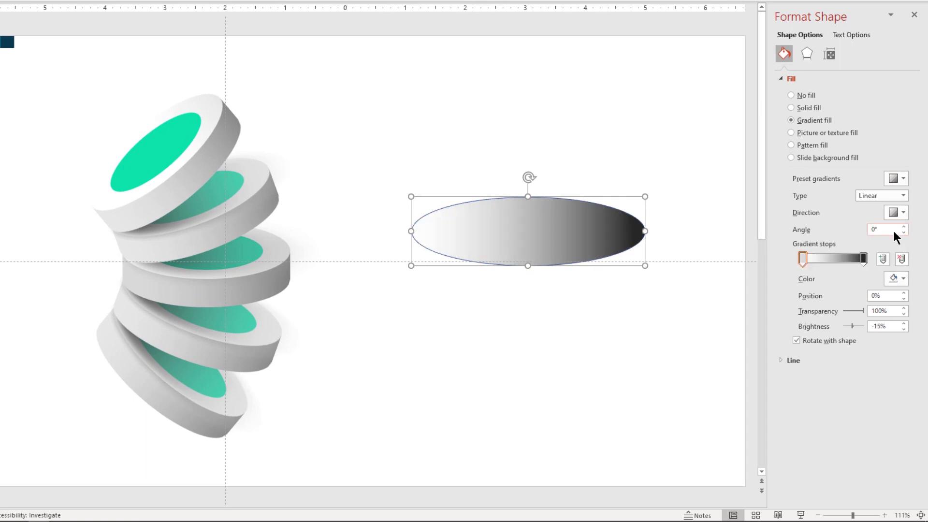
left_click(788, 360)
left_click(796, 374)
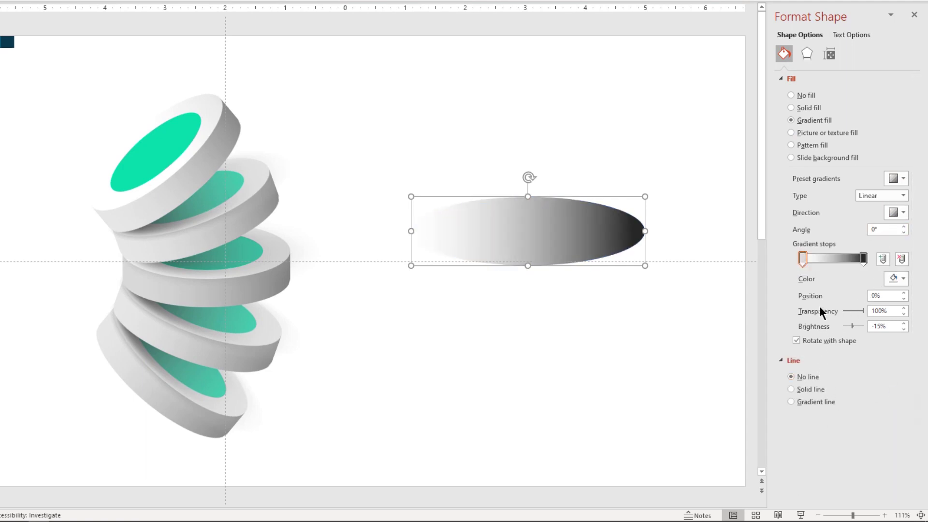
left_click(807, 54)
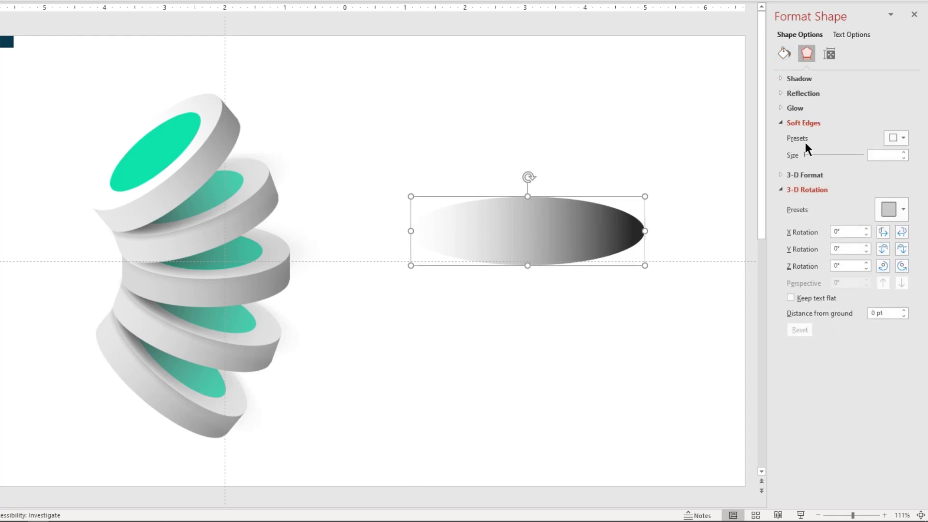
left_click_drag(805, 156, 819, 155)
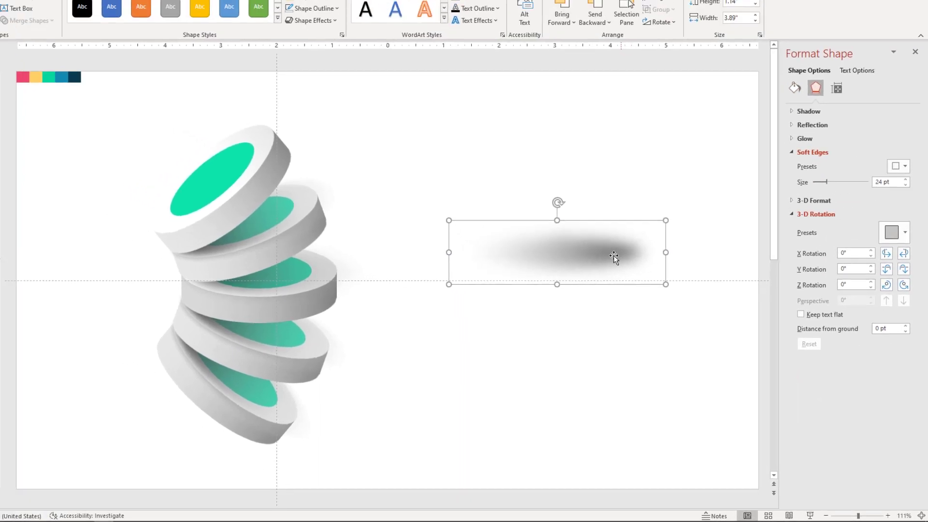
- Move the soft ellipse under the bottom disc, send it to back, and stretch it taller
left_click_drag(586, 235, 193, 436)
left_click_drag(301, 448, 295, 448)
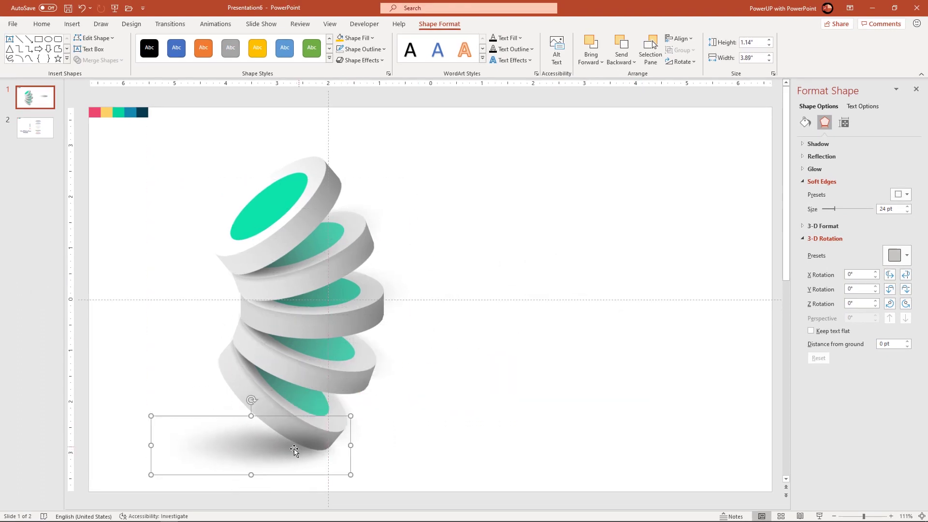
right_click(284, 453)
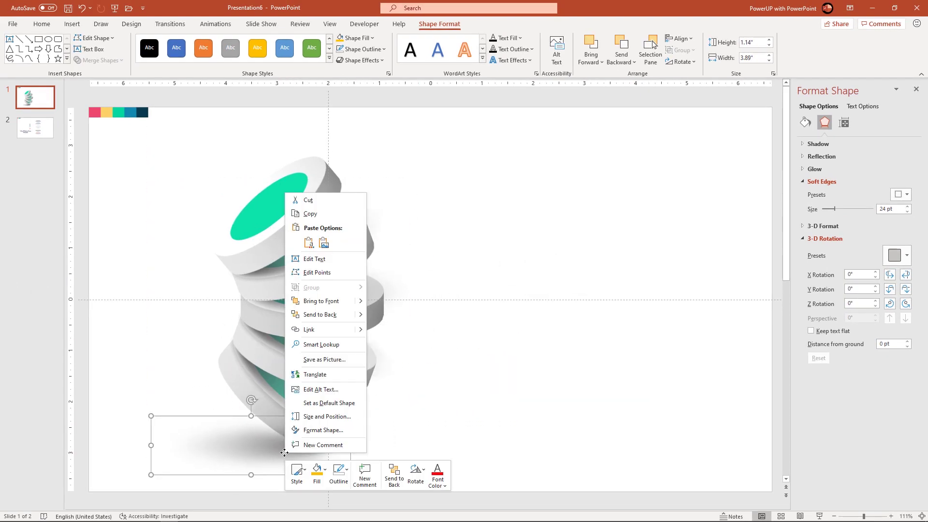
left_click(323, 315)
left_click_drag(271, 449, 274, 449)
left_click_drag(253, 415, 252, 447)
left_click(438, 417)
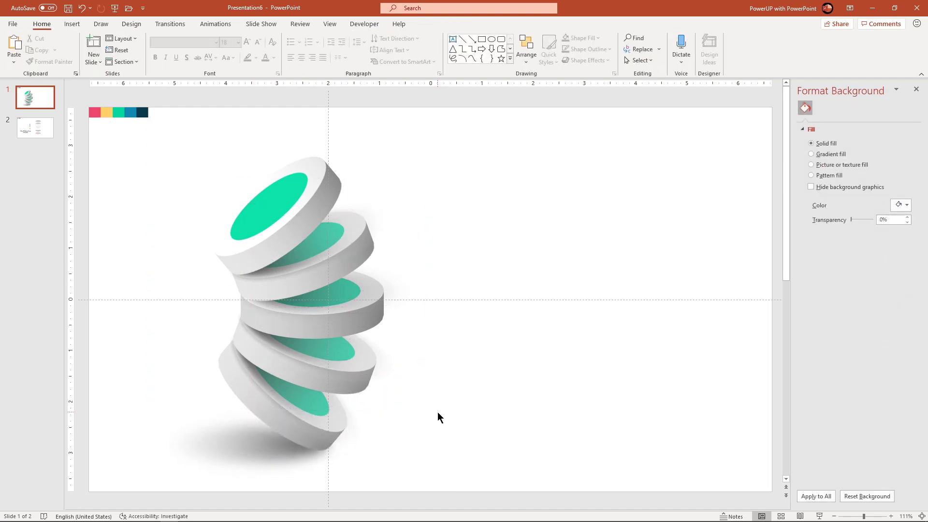
- Eyedrop the navy swatch onto the top disc's face and blue onto Oval 46, the second disc's face
double_click(287, 190)
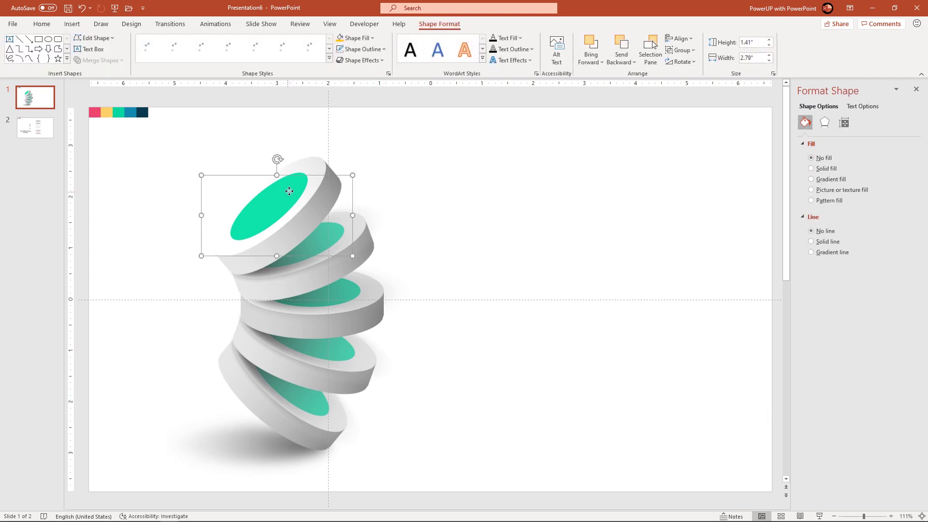
left_click(357, 38)
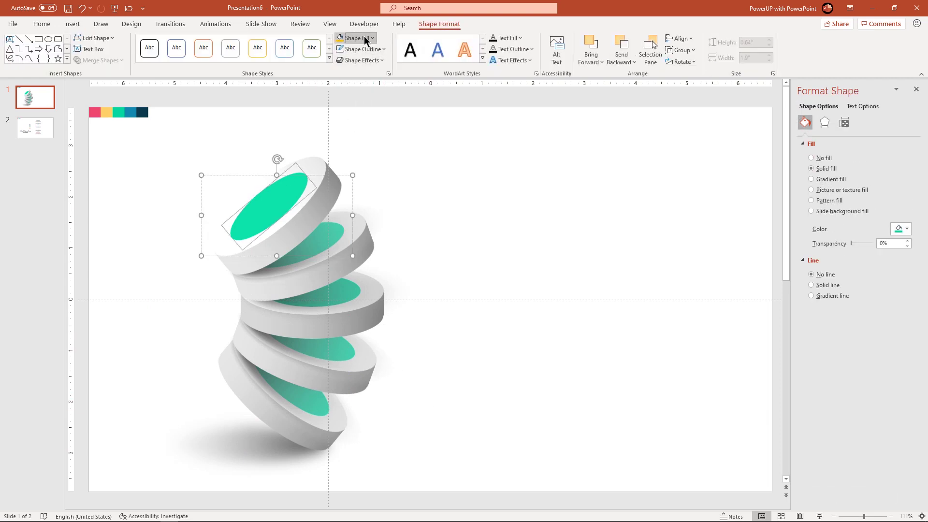
left_click(367, 200)
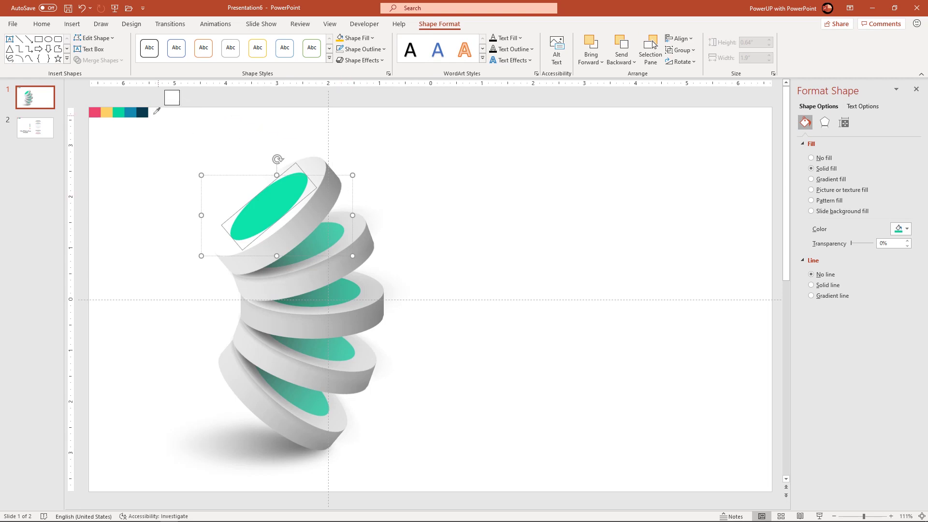
left_click(142, 112)
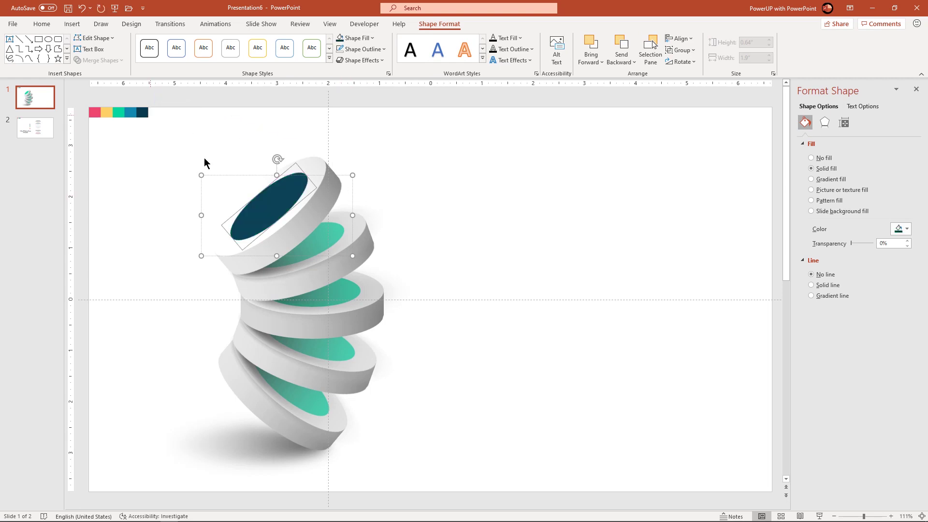
left_click(335, 234)
left_click(335, 234)
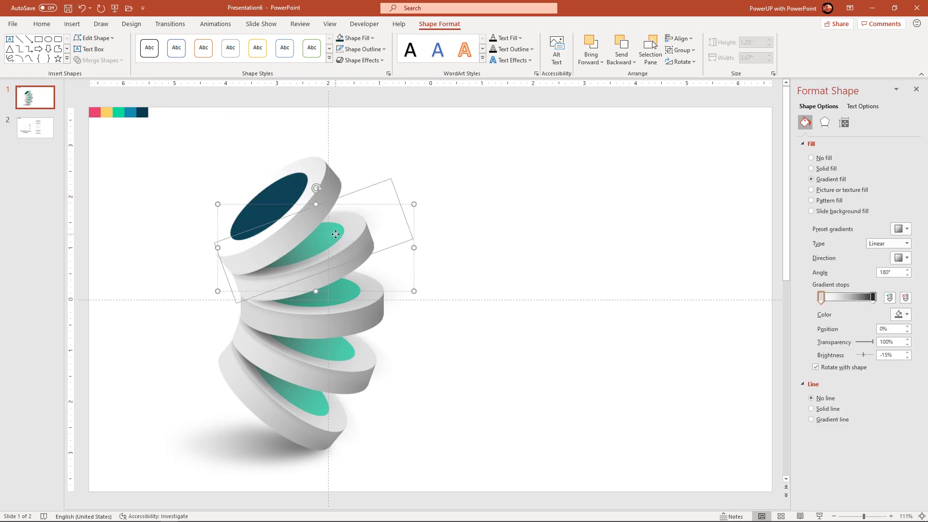
left_click(651, 57)
left_click(823, 180)
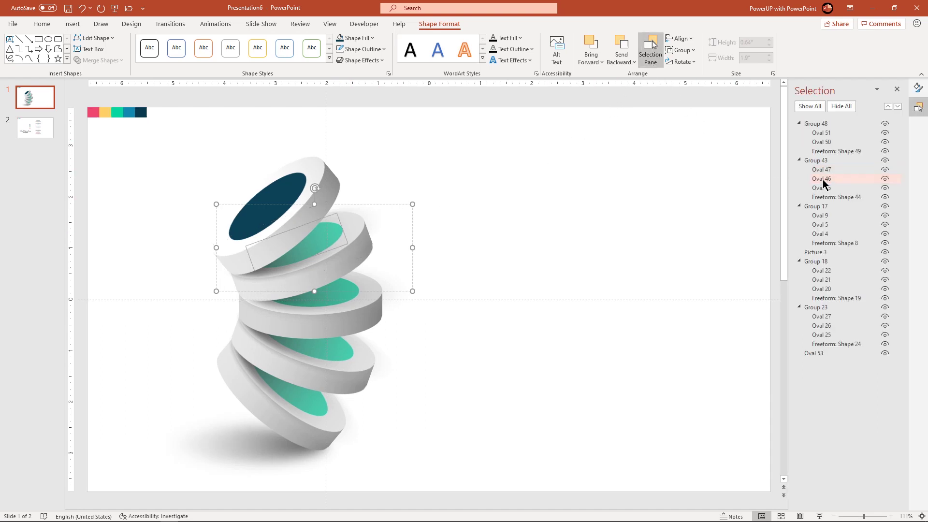
left_click(359, 38)
left_click(365, 200)
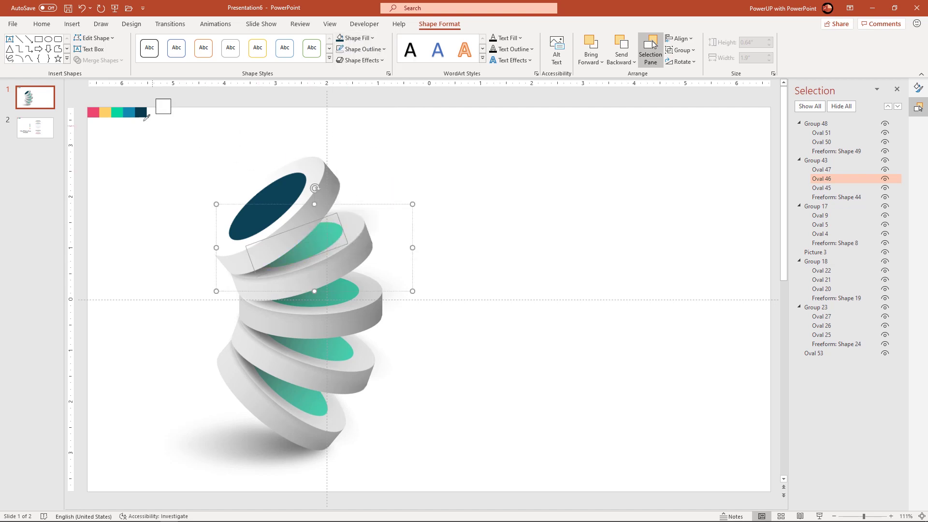
left_click(135, 113)
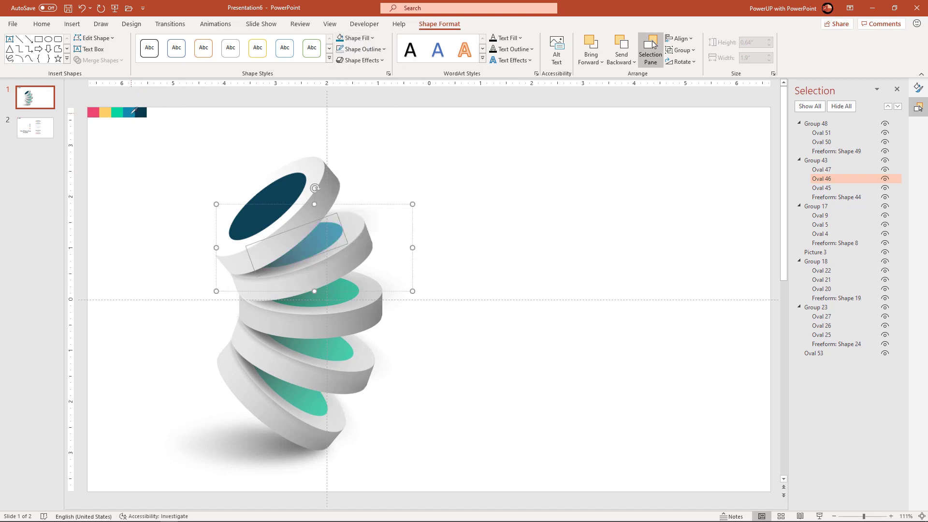
- Eyedrop the yellow swatch onto Oval 21 (fourth disc) and pink onto Oval 26 (bottom disc)
left_click(321, 358)
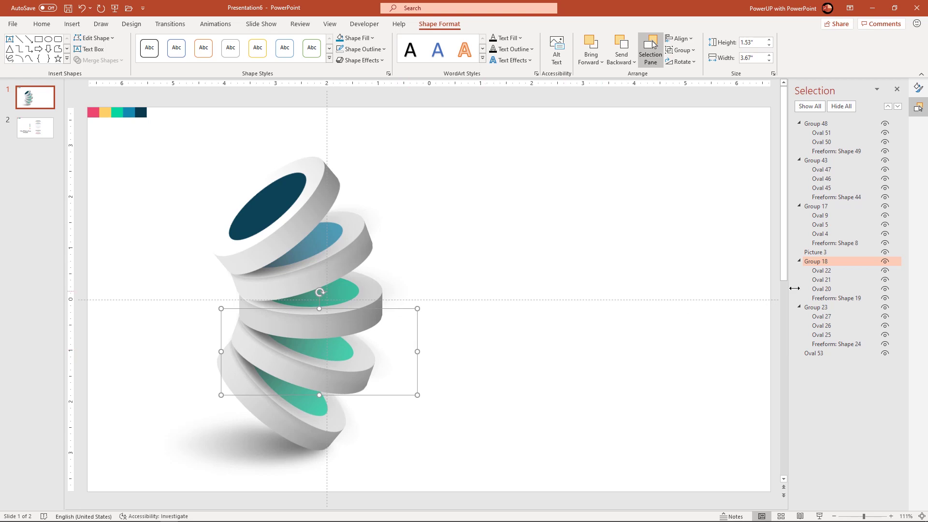
left_click(821, 280)
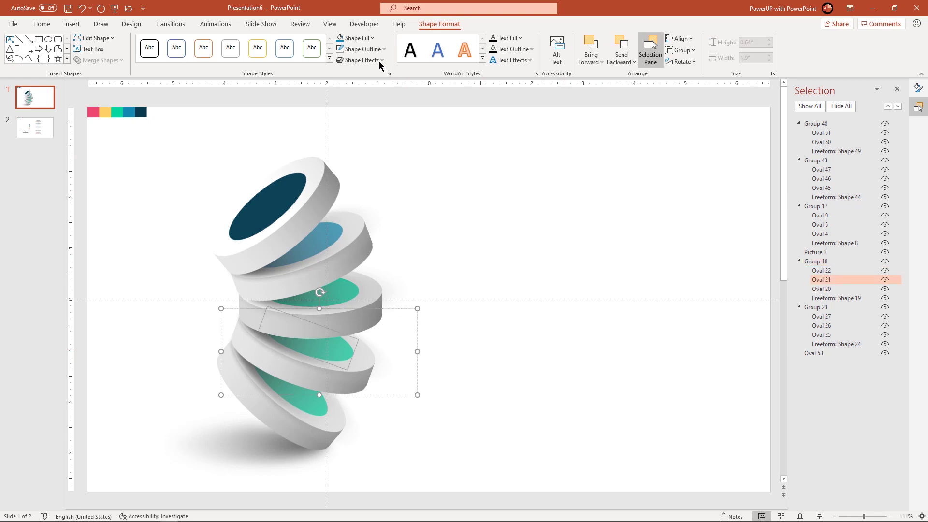
left_click(367, 38)
left_click(364, 201)
left_click(105, 112)
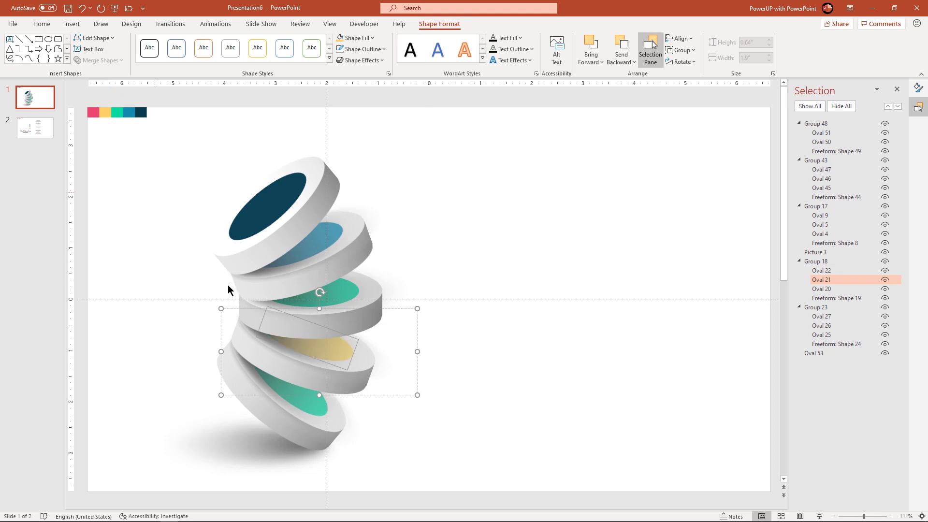
left_click(305, 414)
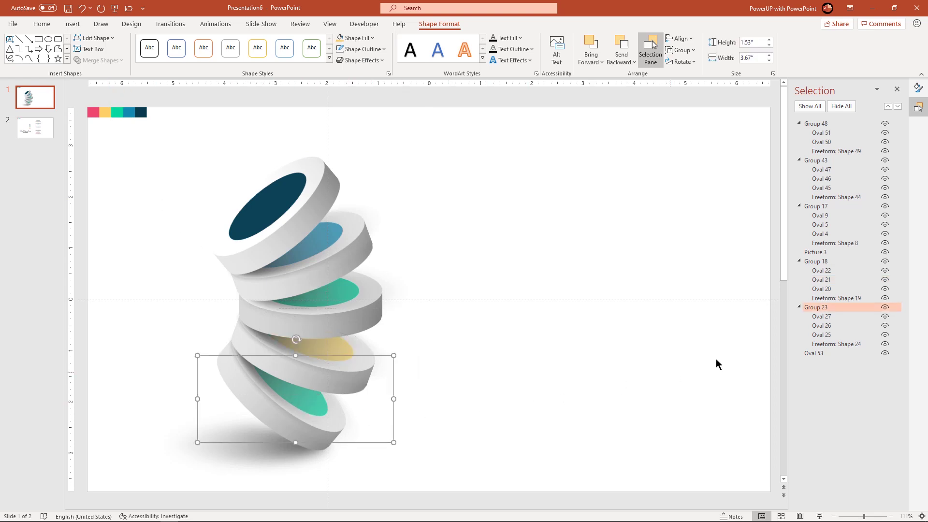
left_click(812, 326)
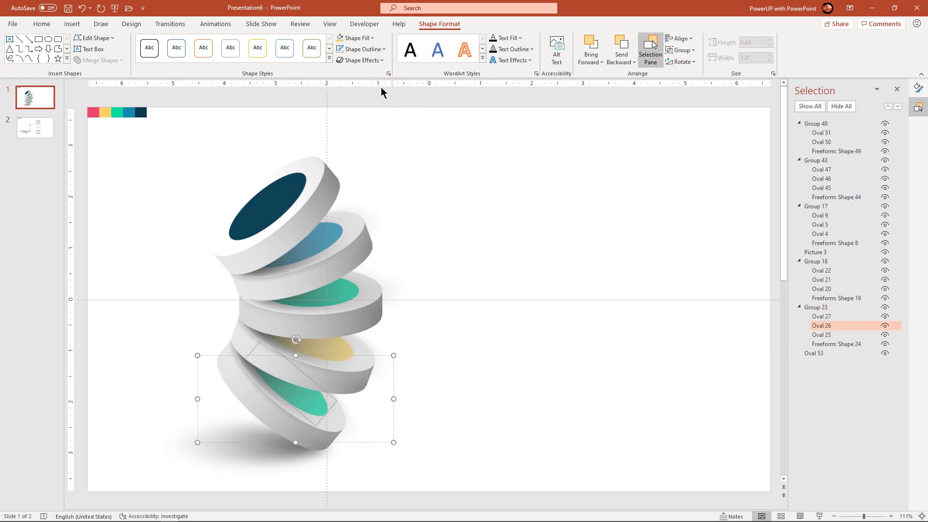
left_click(362, 43)
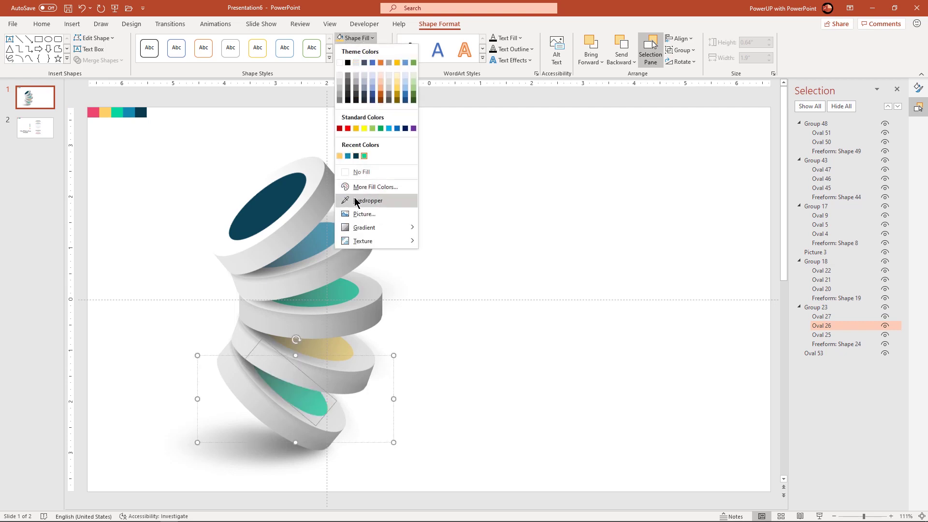
left_click(360, 198)
left_click(92, 112)
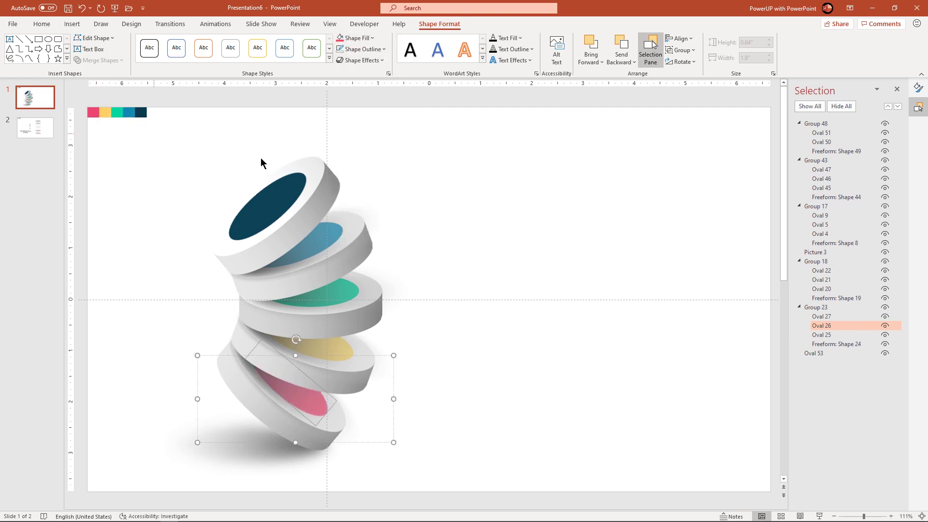
left_click(421, 196)
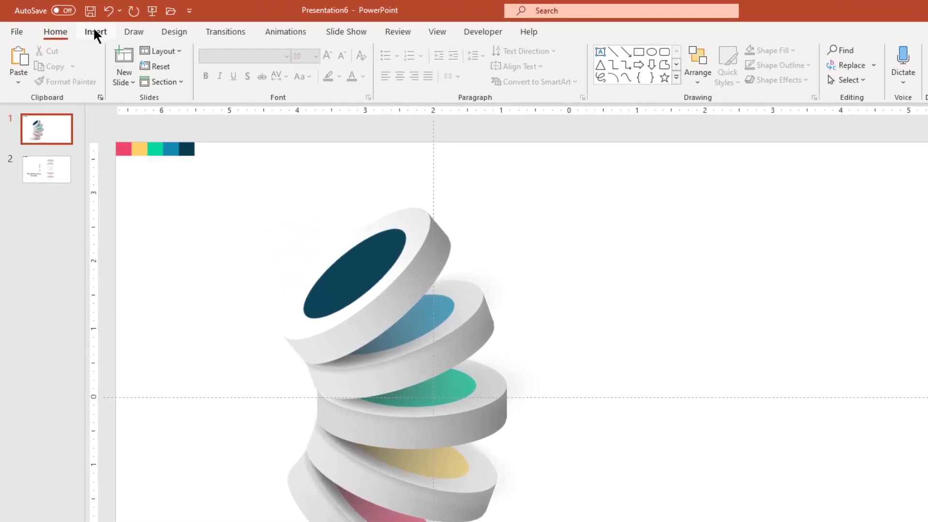
- Draw a horizontal straight line running right from the top cylinder
left_click(94, 30)
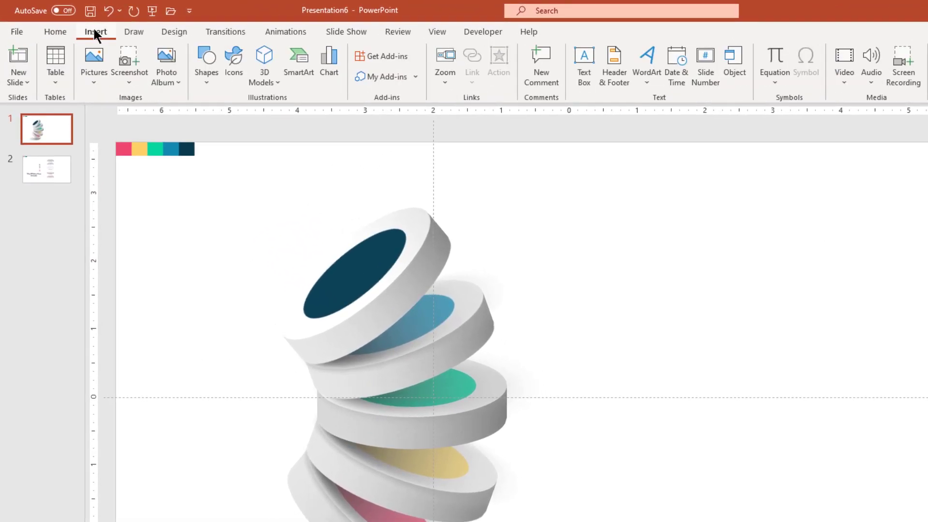
left_click(202, 79)
left_click(213, 117)
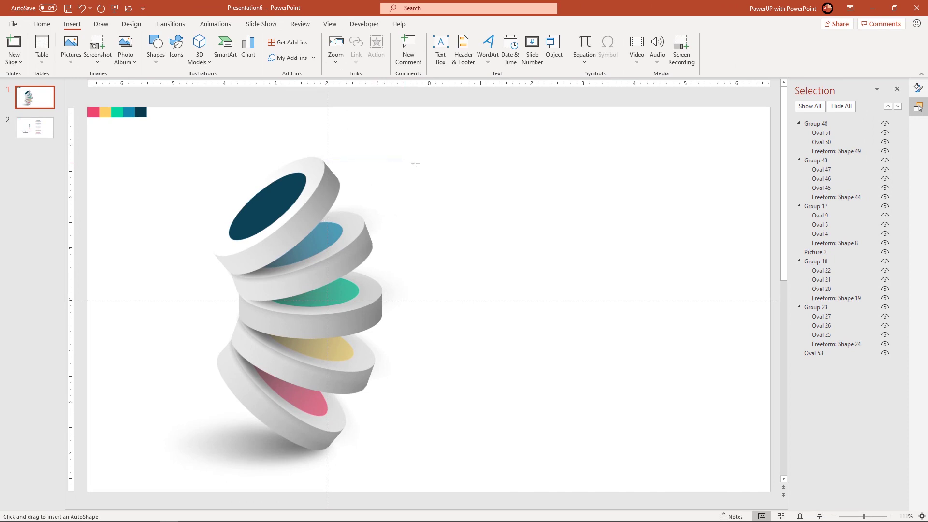
left_click_drag(438, 165, 438, 166)
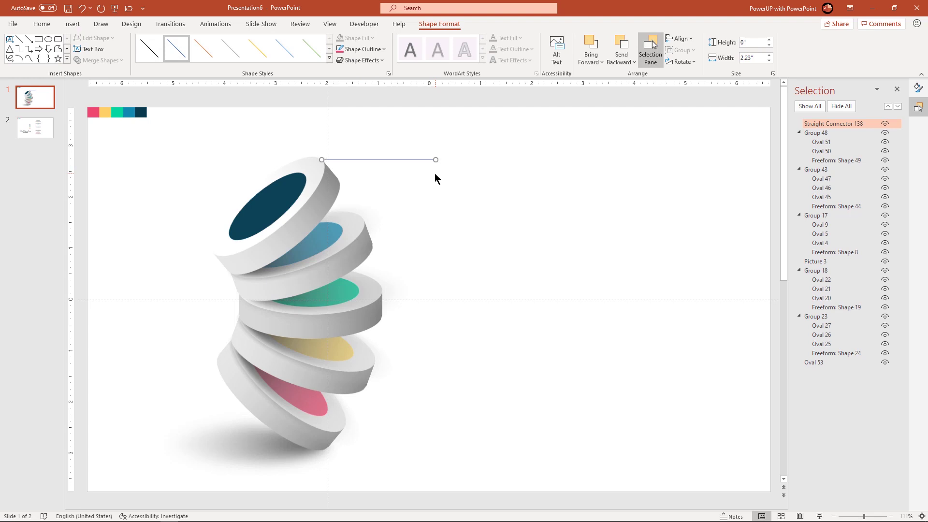
- Give the line a 1½ pt weight and a dark navy colour
left_click(375, 49)
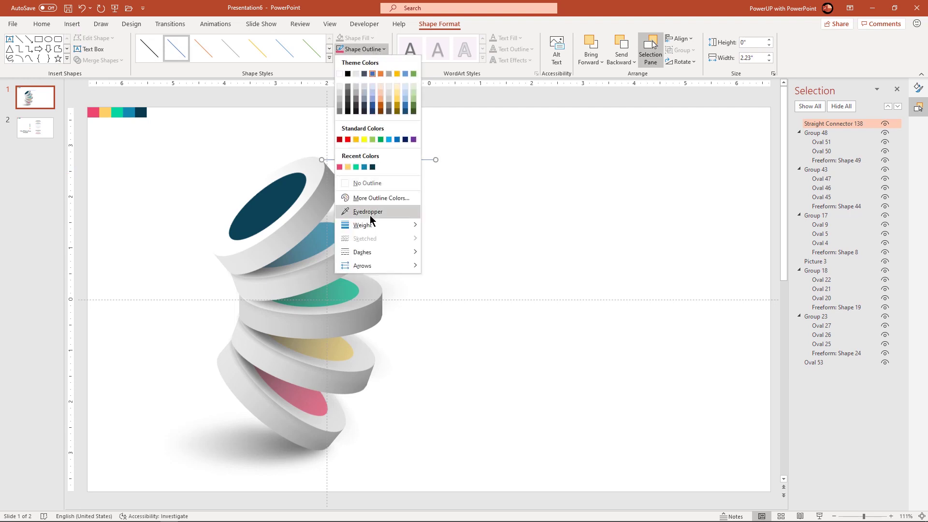
mouse_move(369, 224)
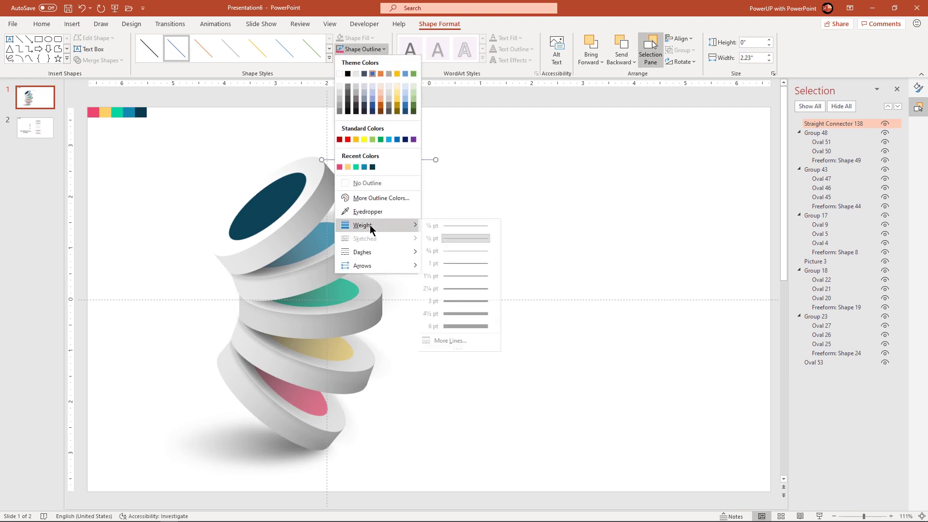
left_click(453, 274)
left_click(367, 50)
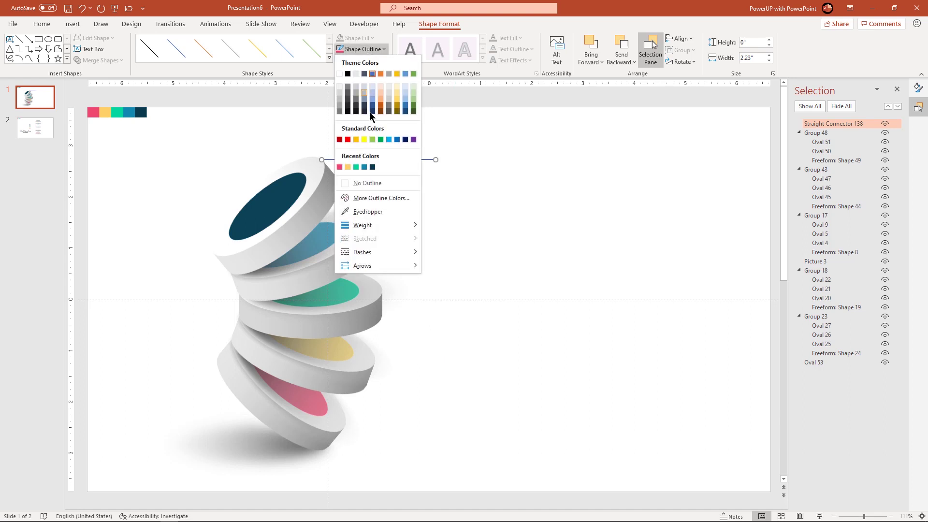
left_click(373, 167)
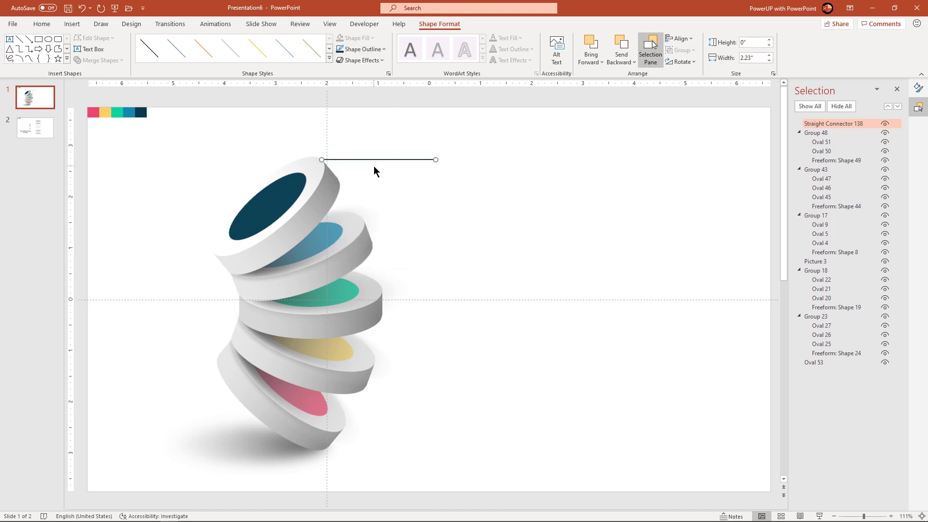
- Copy the line down to the second and third cylinders, colouring the copies blue and teal
left_click_drag(373, 160, 407, 220)
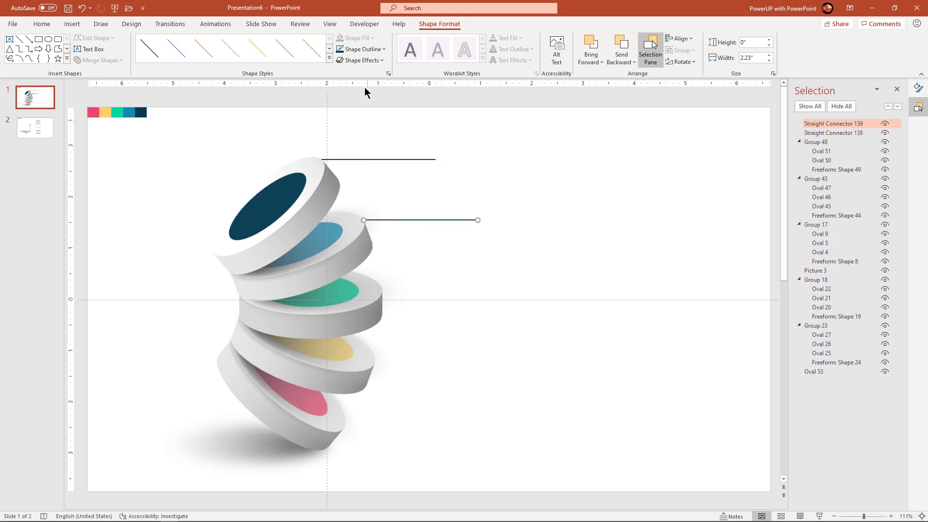
left_click(365, 52)
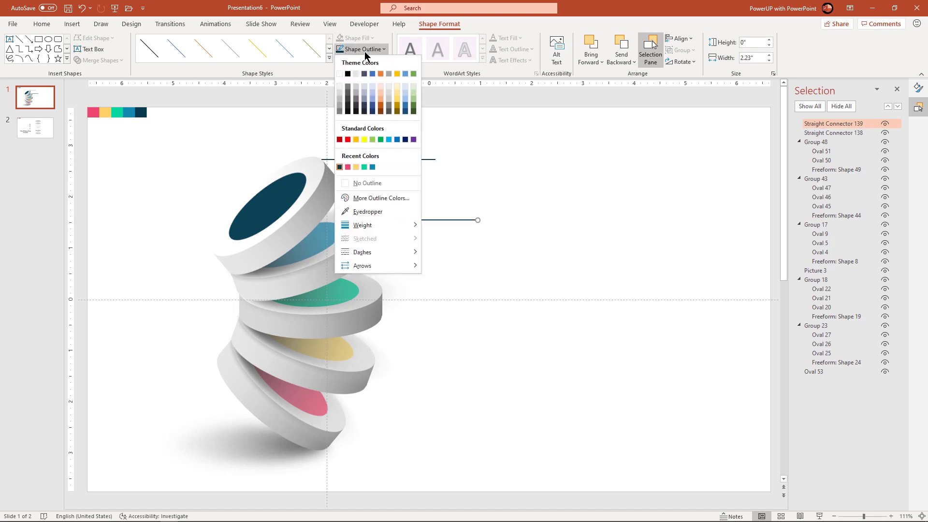
left_click(372, 167)
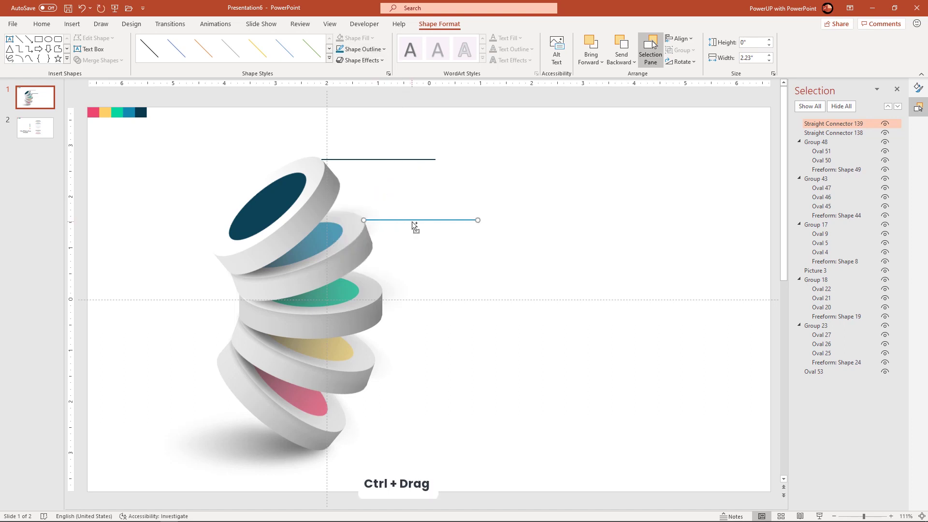
left_click_drag(412, 226, 425, 296)
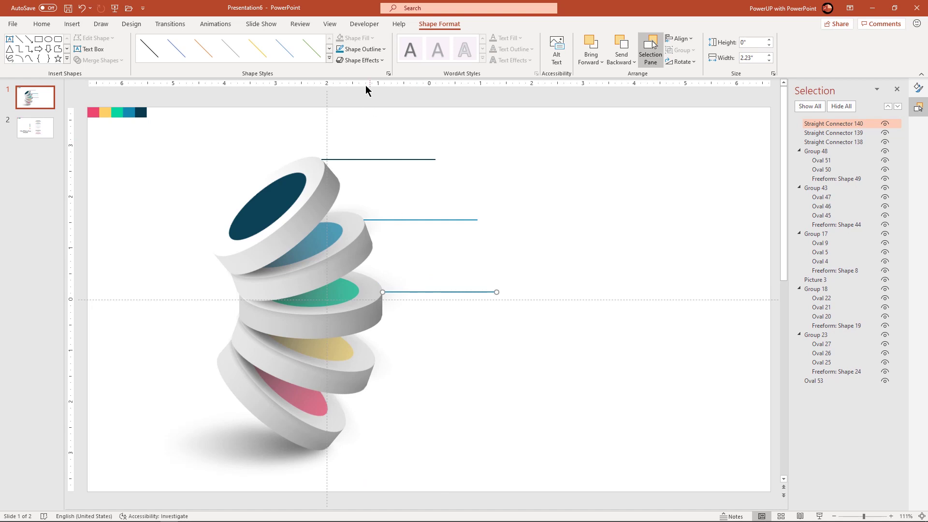
left_click(364, 51)
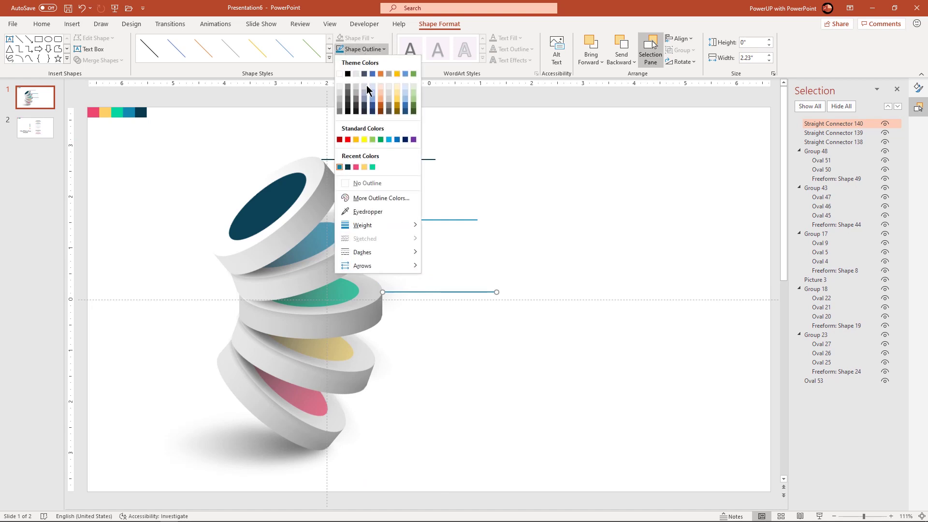
left_click(373, 166)
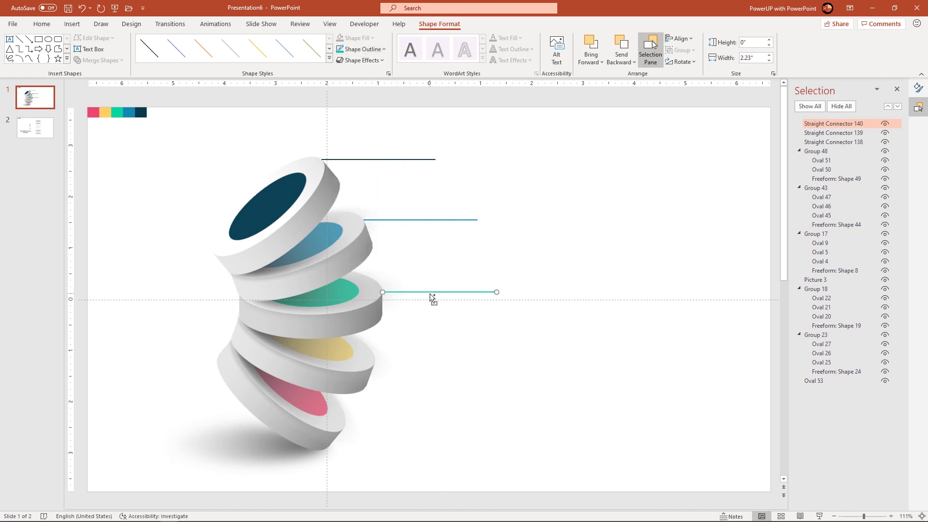
- Copy the line down to the fourth and bottom cylinders, colouring the copies yellow and pink
left_click_drag(429, 294, 417, 364)
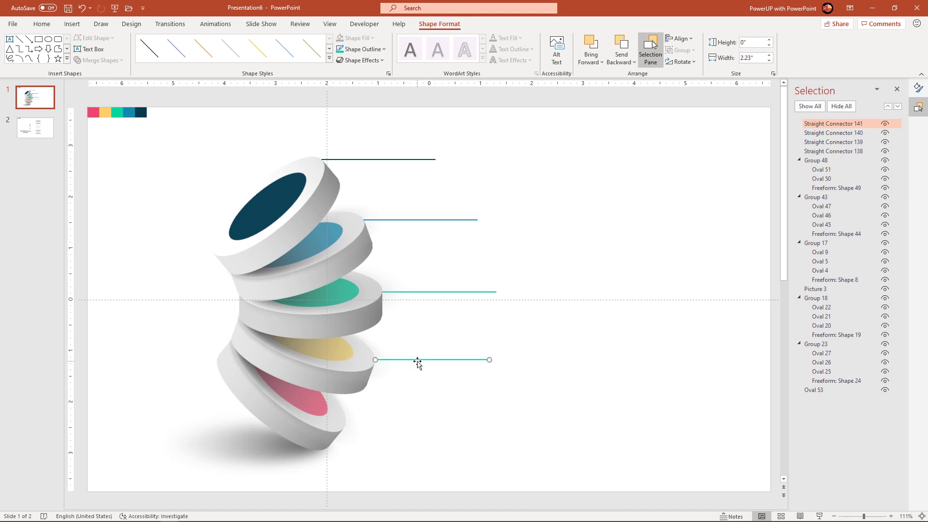
left_click(365, 52)
left_click(370, 166)
left_click_drag(429, 359, 397, 429)
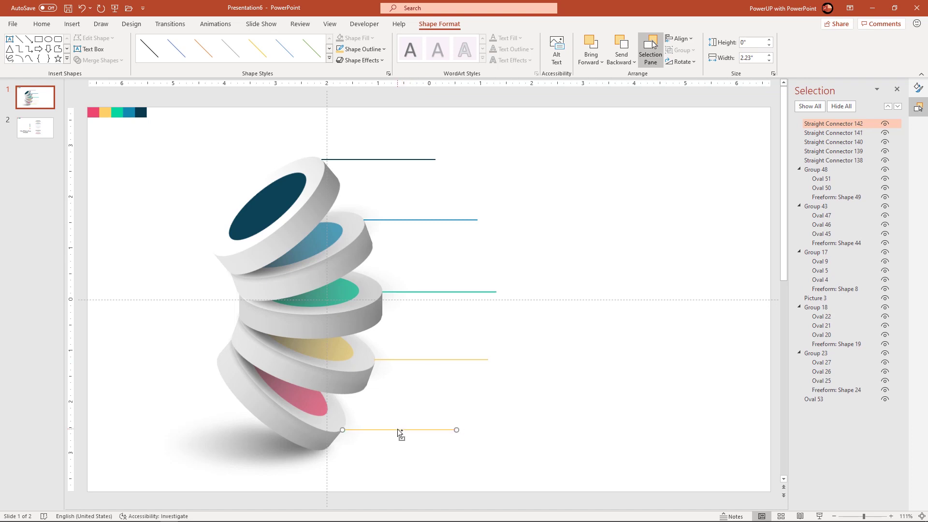
left_click(384, 50)
left_click(373, 167)
left_click(583, 231)
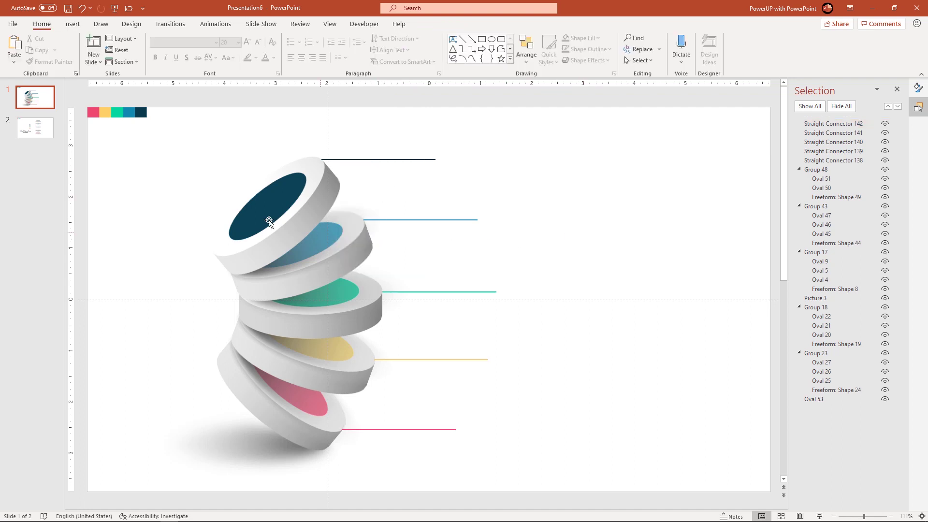
- Bring the 01–05 number boxes from slide 2 onto slide 1
left_click(51, 131)
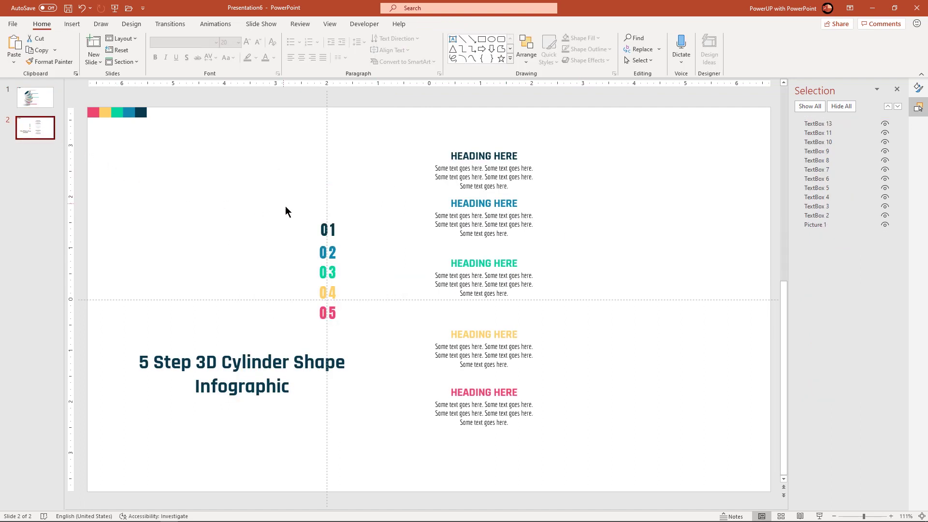
left_click_drag(283, 203, 367, 341)
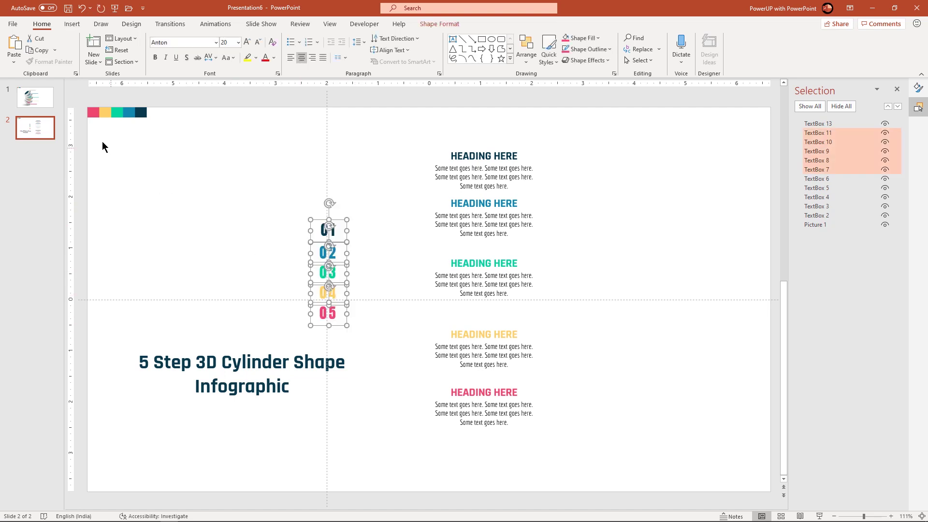
left_click(36, 95)
key("ctrl+v")
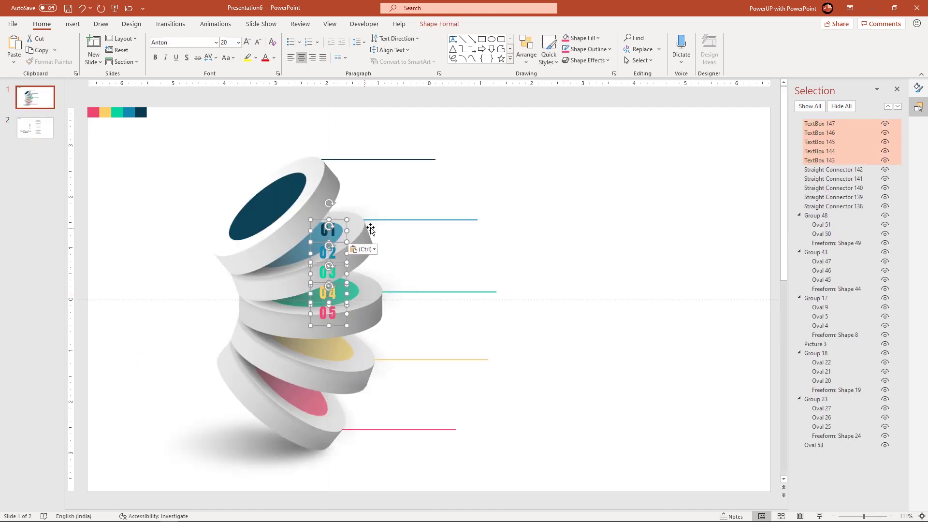
left_click_drag(524, 208, 287, 218)
left_click(657, 193)
- Tilt numbers 02–05 to the cylinder slant and set them on the blue, green, yellow and pink rims
left_click(634, 191)
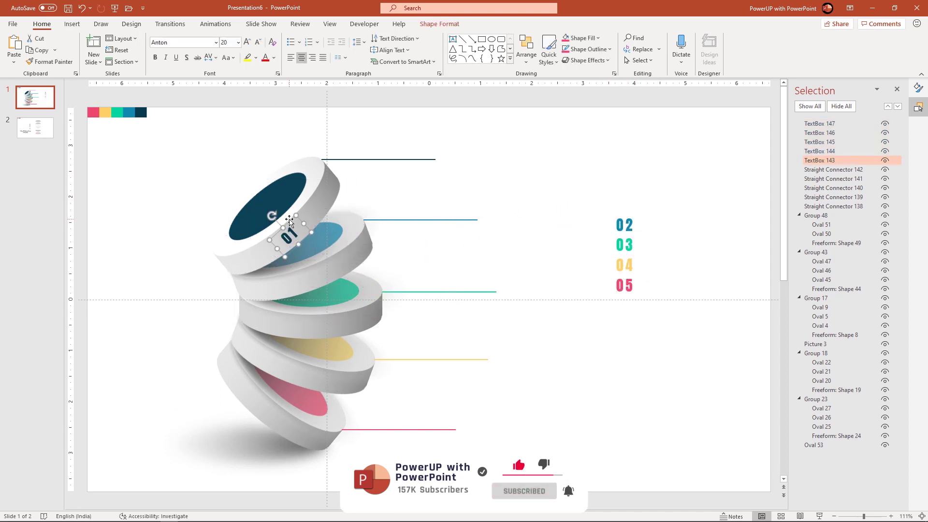
left_click(631, 221)
left_click_drag(623, 197, 313, 269)
left_click_drag(623, 238, 322, 317)
left_click(629, 261)
left_click_drag(626, 239, 326, 373)
left_click(625, 285)
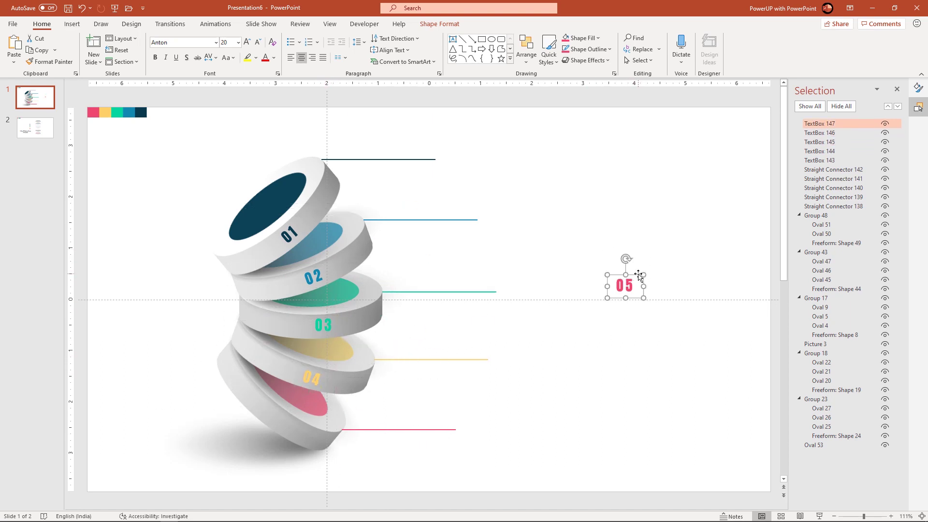
left_click_drag(627, 259, 646, 267)
left_click_drag(612, 299, 266, 429)
key("ctrl+z")
left_click(577, 415)
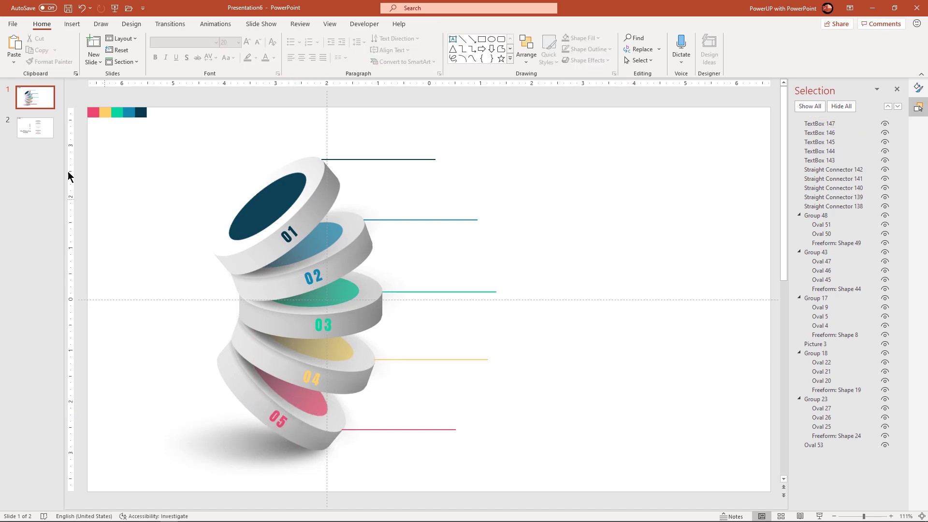
- Copy the five heading blocks from slide 2 and place each beside its navy, blue, teal, yellow or pink line
left_click(35, 128)
left_click_drag(405, 131, 595, 448)
left_click(45, 99)
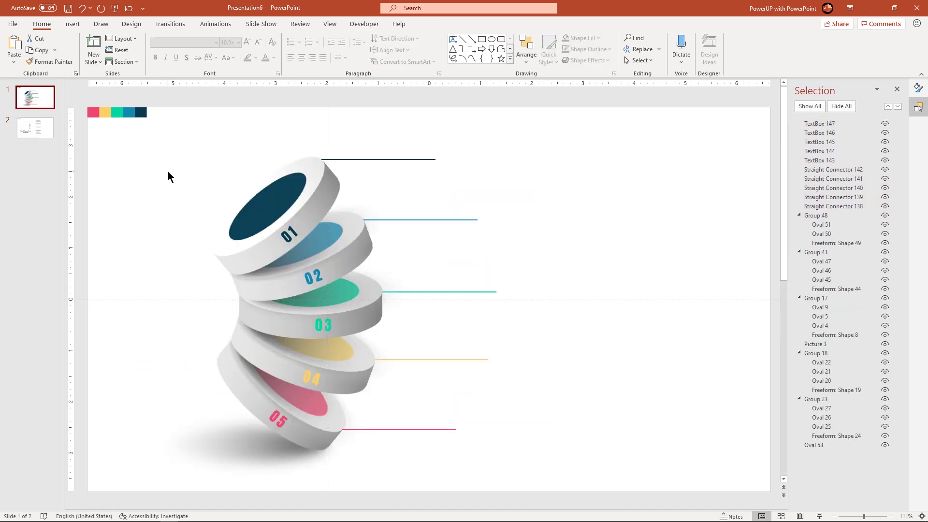
key("ctrl+v")
mouse_move(494, 145)
left_mouse_down()
mouse_move(627, 145)
mouse_move(484, 144)
left_mouse_up()
left_click(644, 202)
left_click_drag(644, 203, 537, 213)
left_click_drag(603, 252, 515, 274)
left_click_drag(621, 322, 522, 342)
left_click_drag(618, 382, 490, 413)
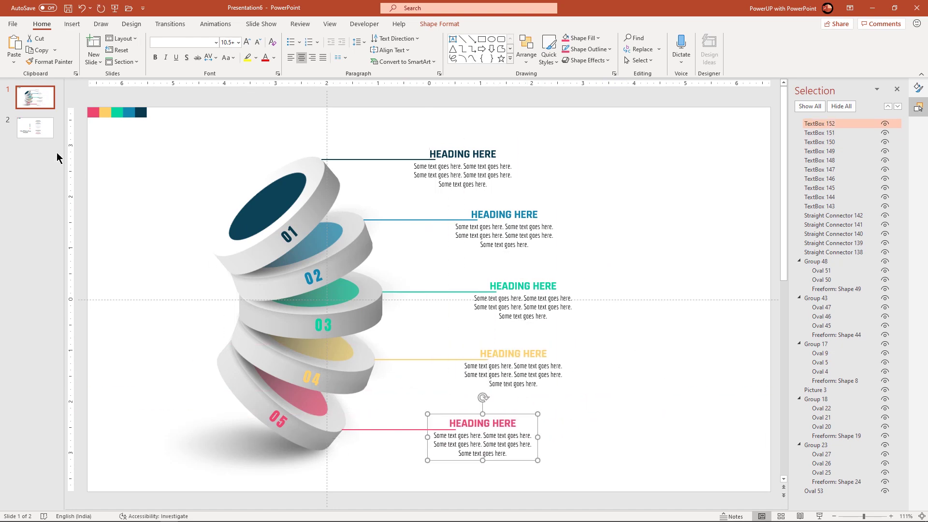
- Copy the '5 Step 3D Cylinder Shape Infographic' title from slide 2 to slide 1's top right
left_click(41, 140)
left_click(242, 372)
key("ctrl+c")
left_click(40, 105)
key("ctrl+v")
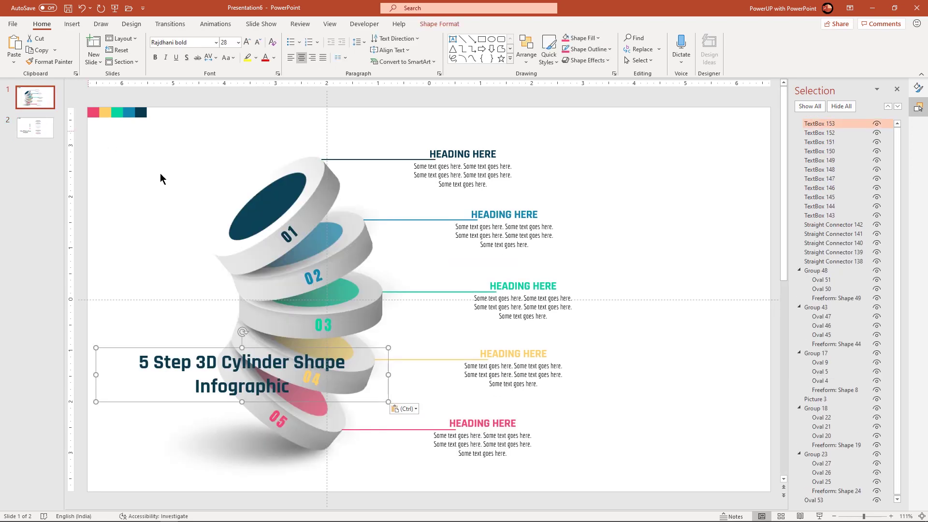
left_click_drag(191, 350, 573, 117)
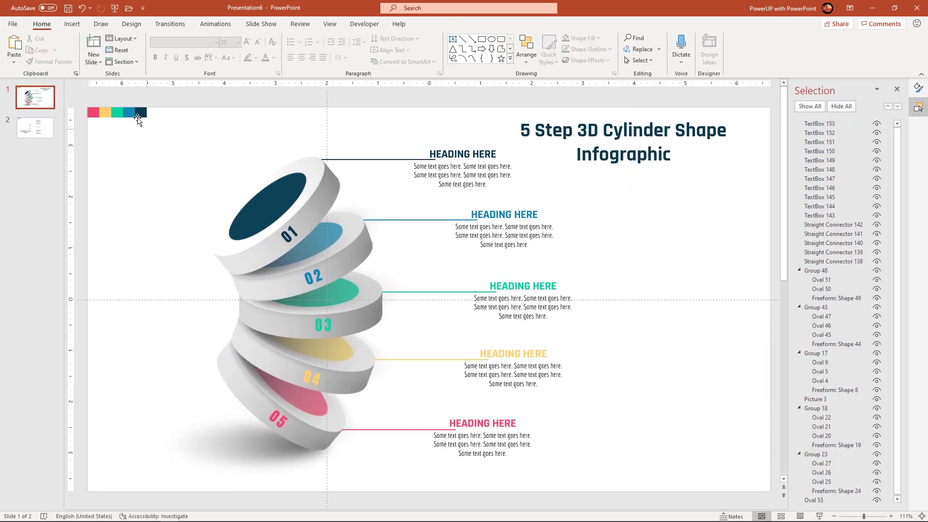